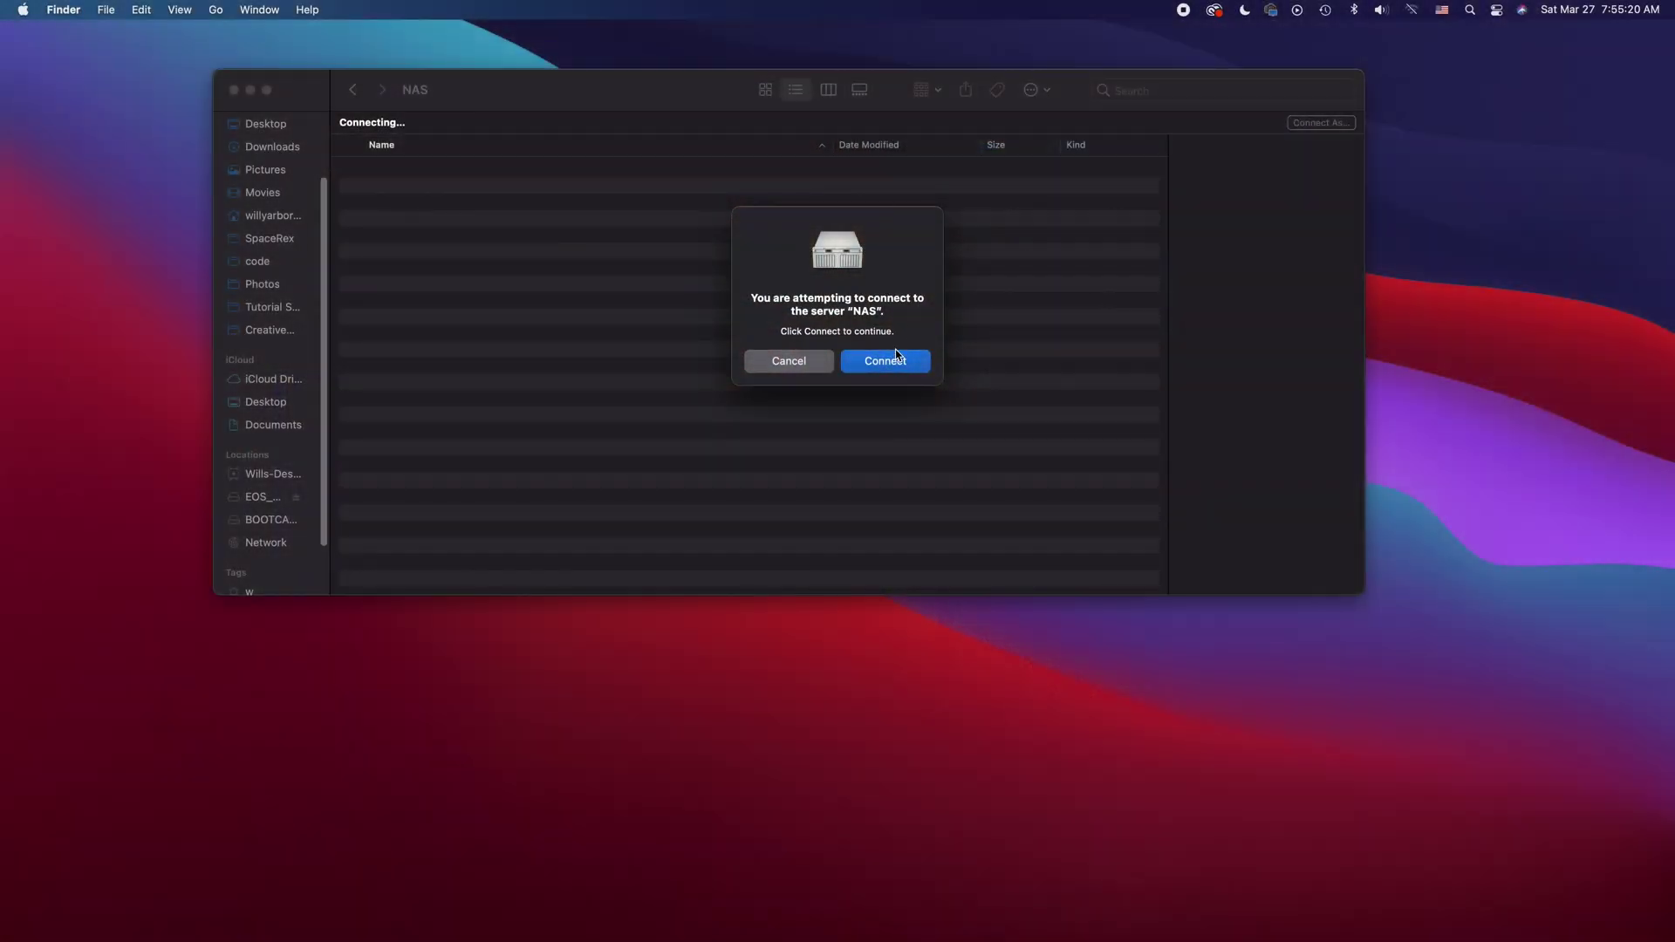
# Sign in to the NAS as a registered user, save the password in the keychain, and open SharedHome.
pyautogui.click(890, 359)
pyautogui.click(888, 314)
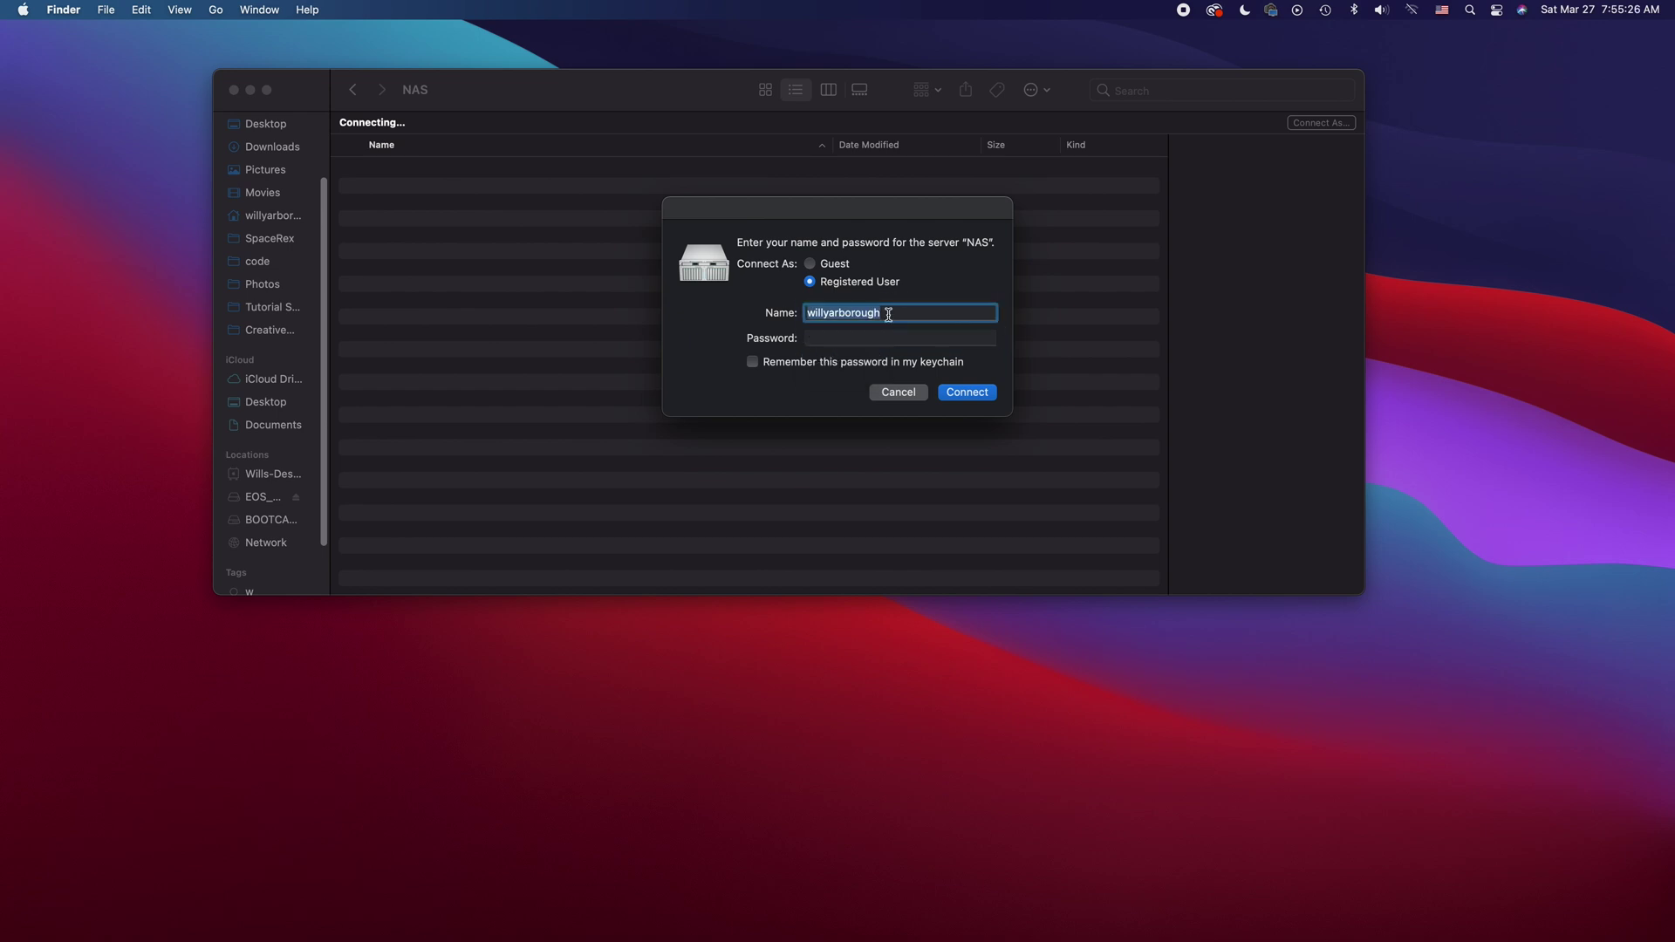
pyautogui.write('will')
pyautogui.press('Tab')
pyautogui.write('••••••••')
pyautogui.click(838, 363)
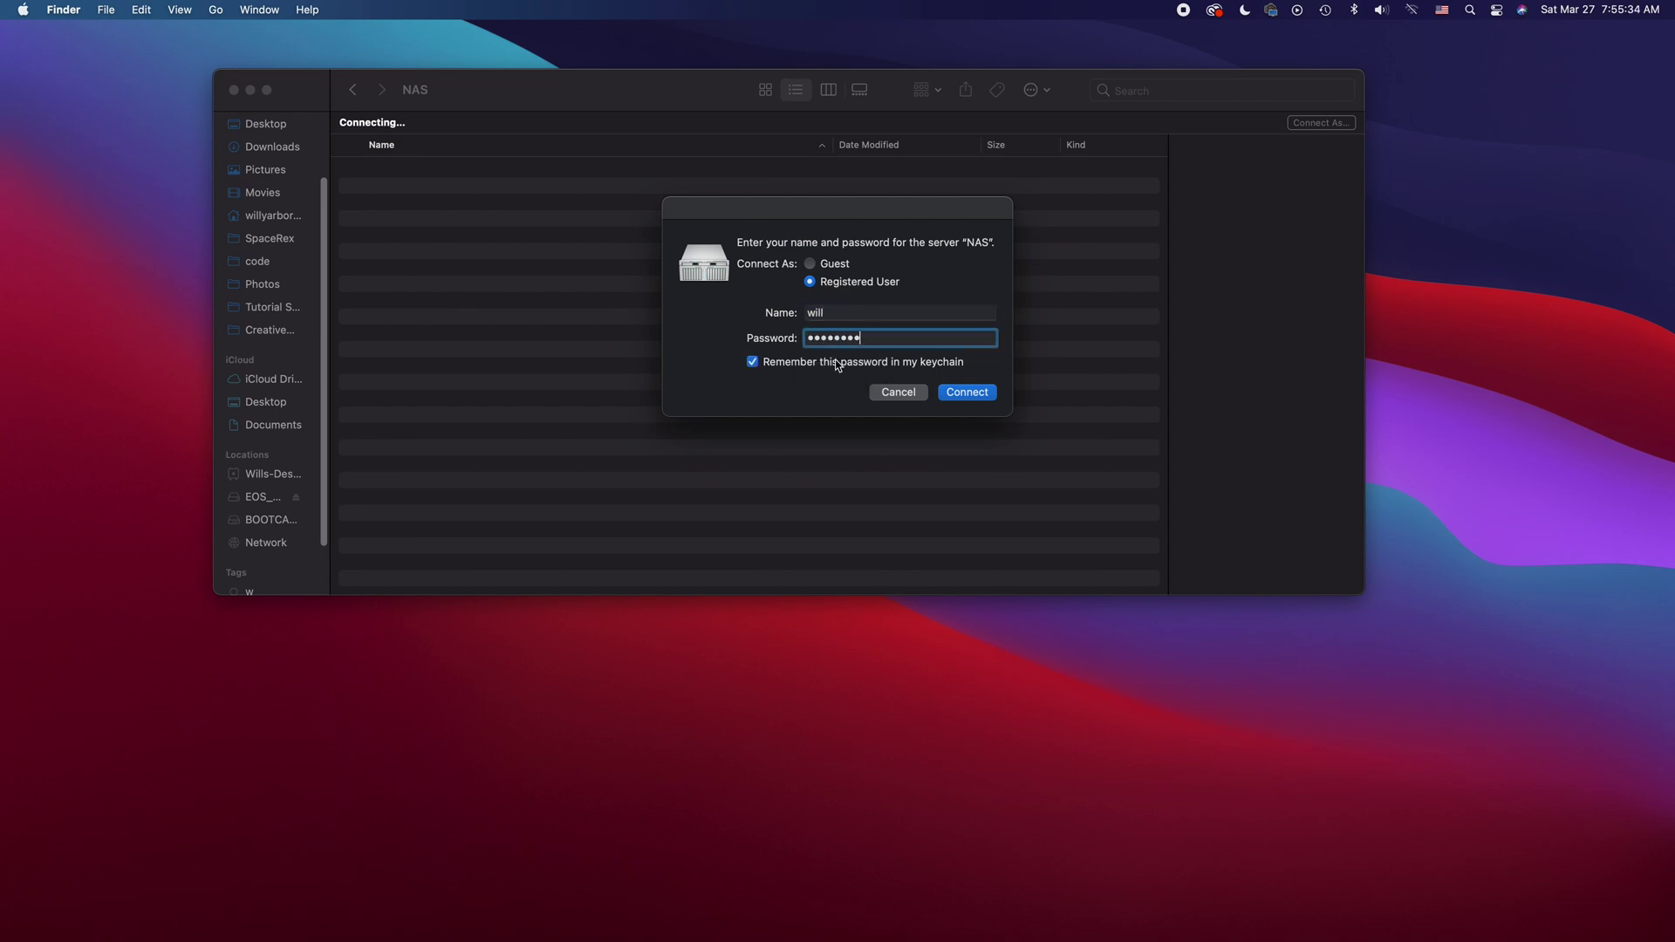
pyautogui.click(958, 390)
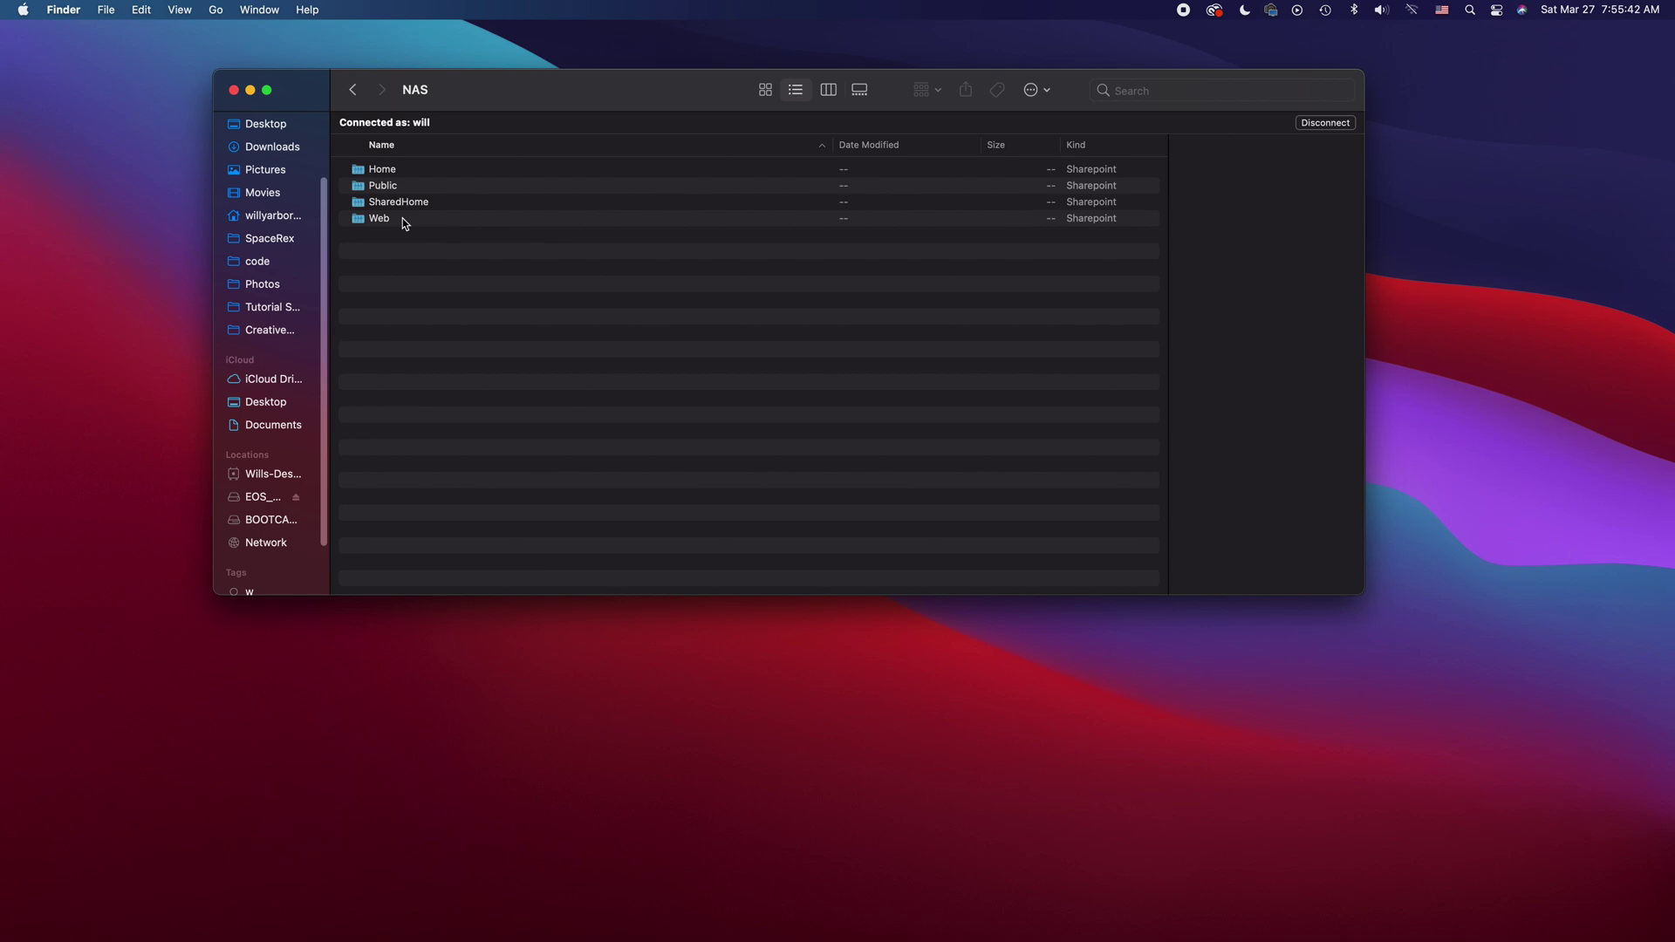
pyautogui.doubleClick(418, 207)
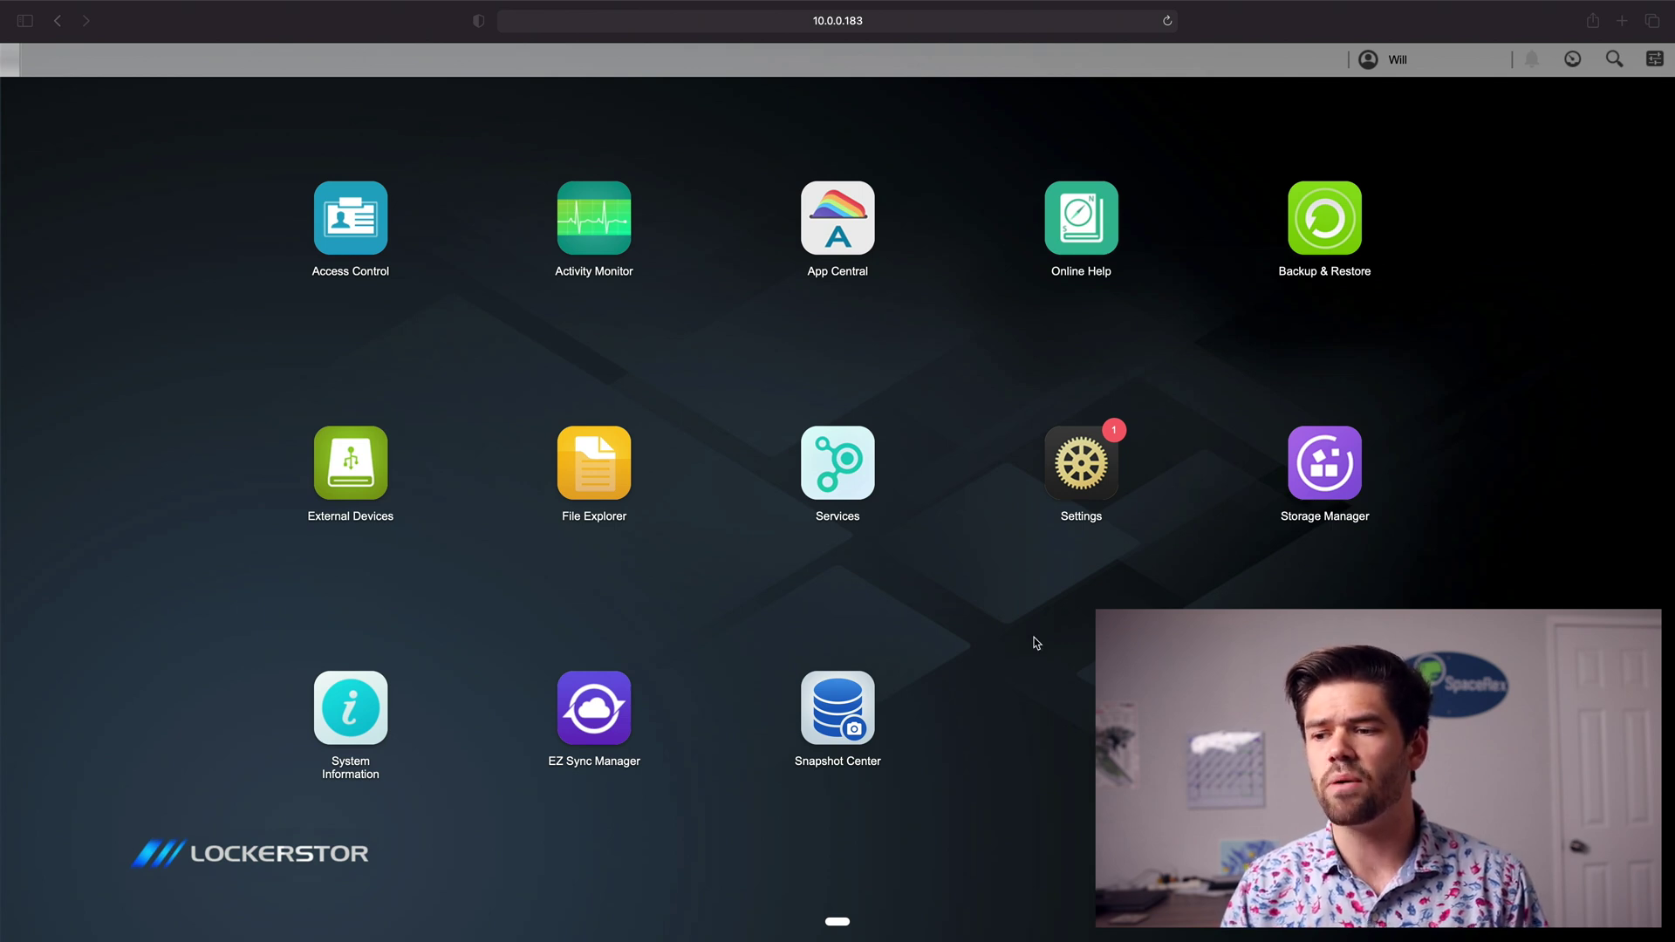
# Open the Windows (CIFS/SAMBA) service settings, try SMB2, then return the minimum protocol to SMB1 (Win NT).
pyautogui.click(834, 465)
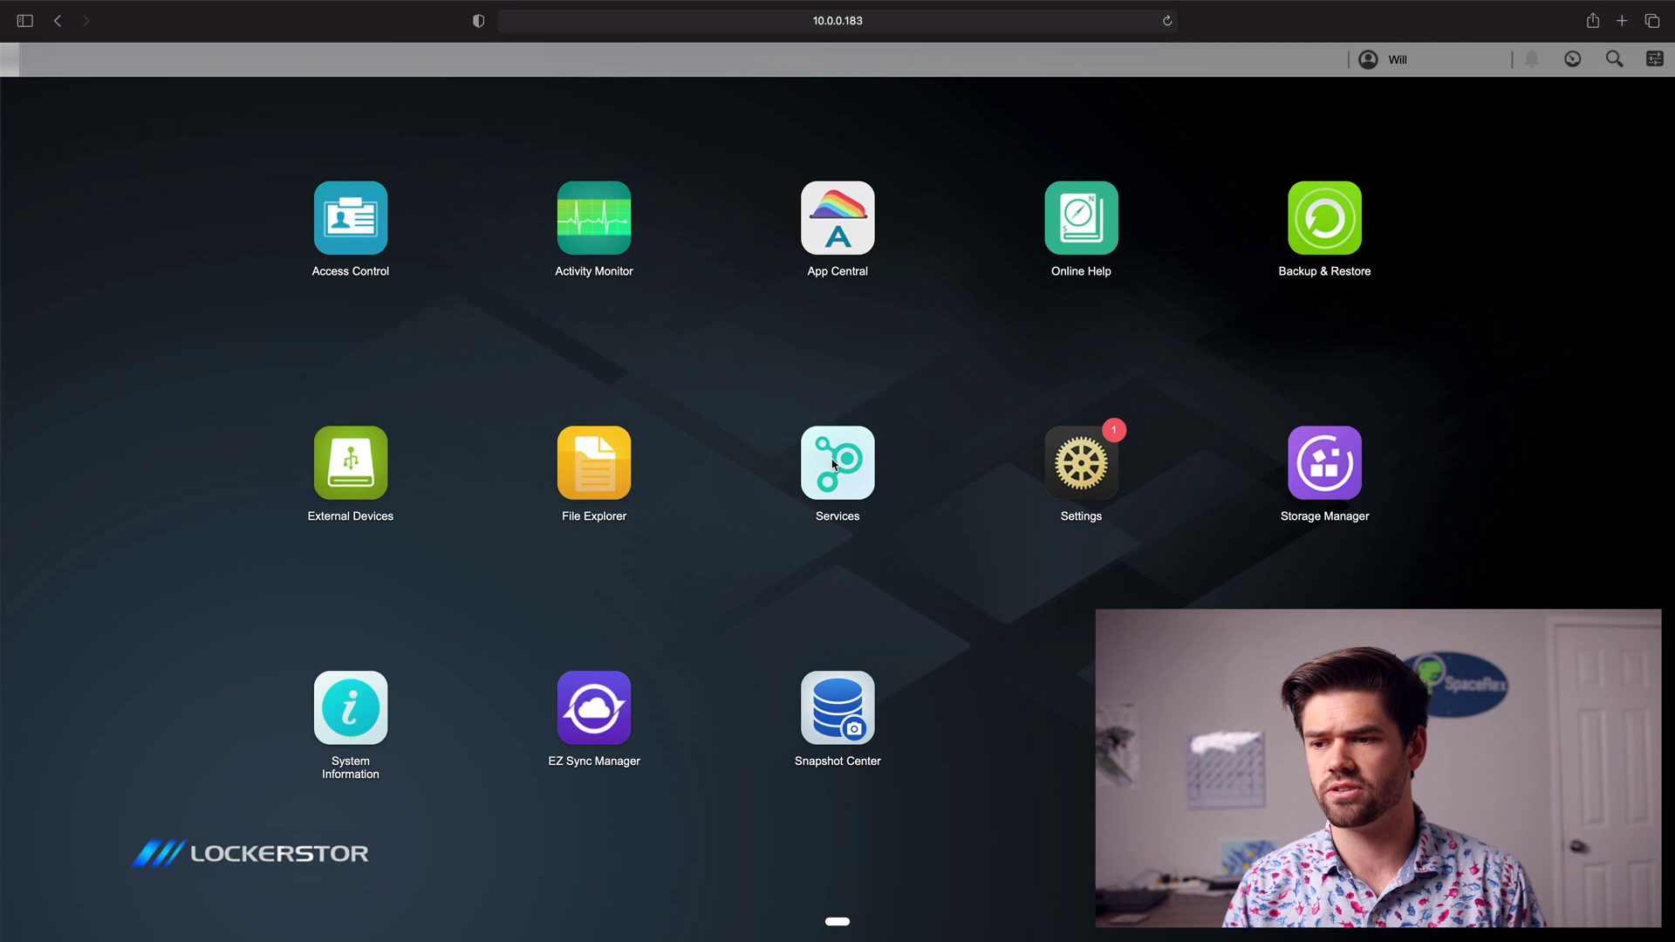
pyautogui.click(834, 465)
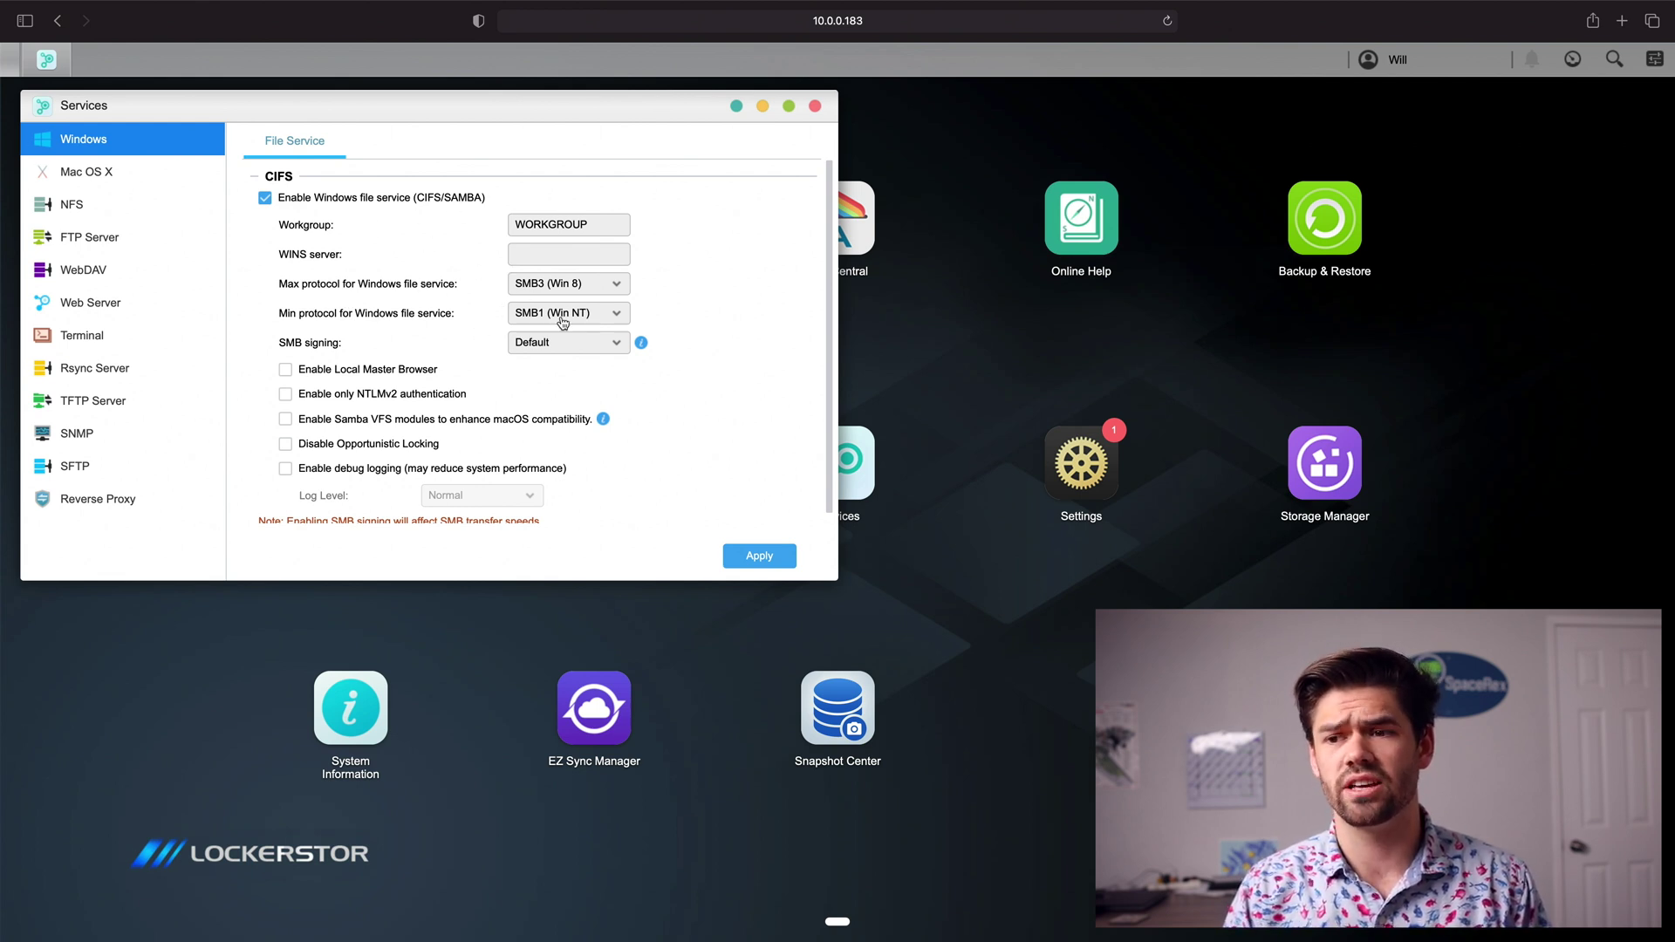
pyautogui.click(593, 323)
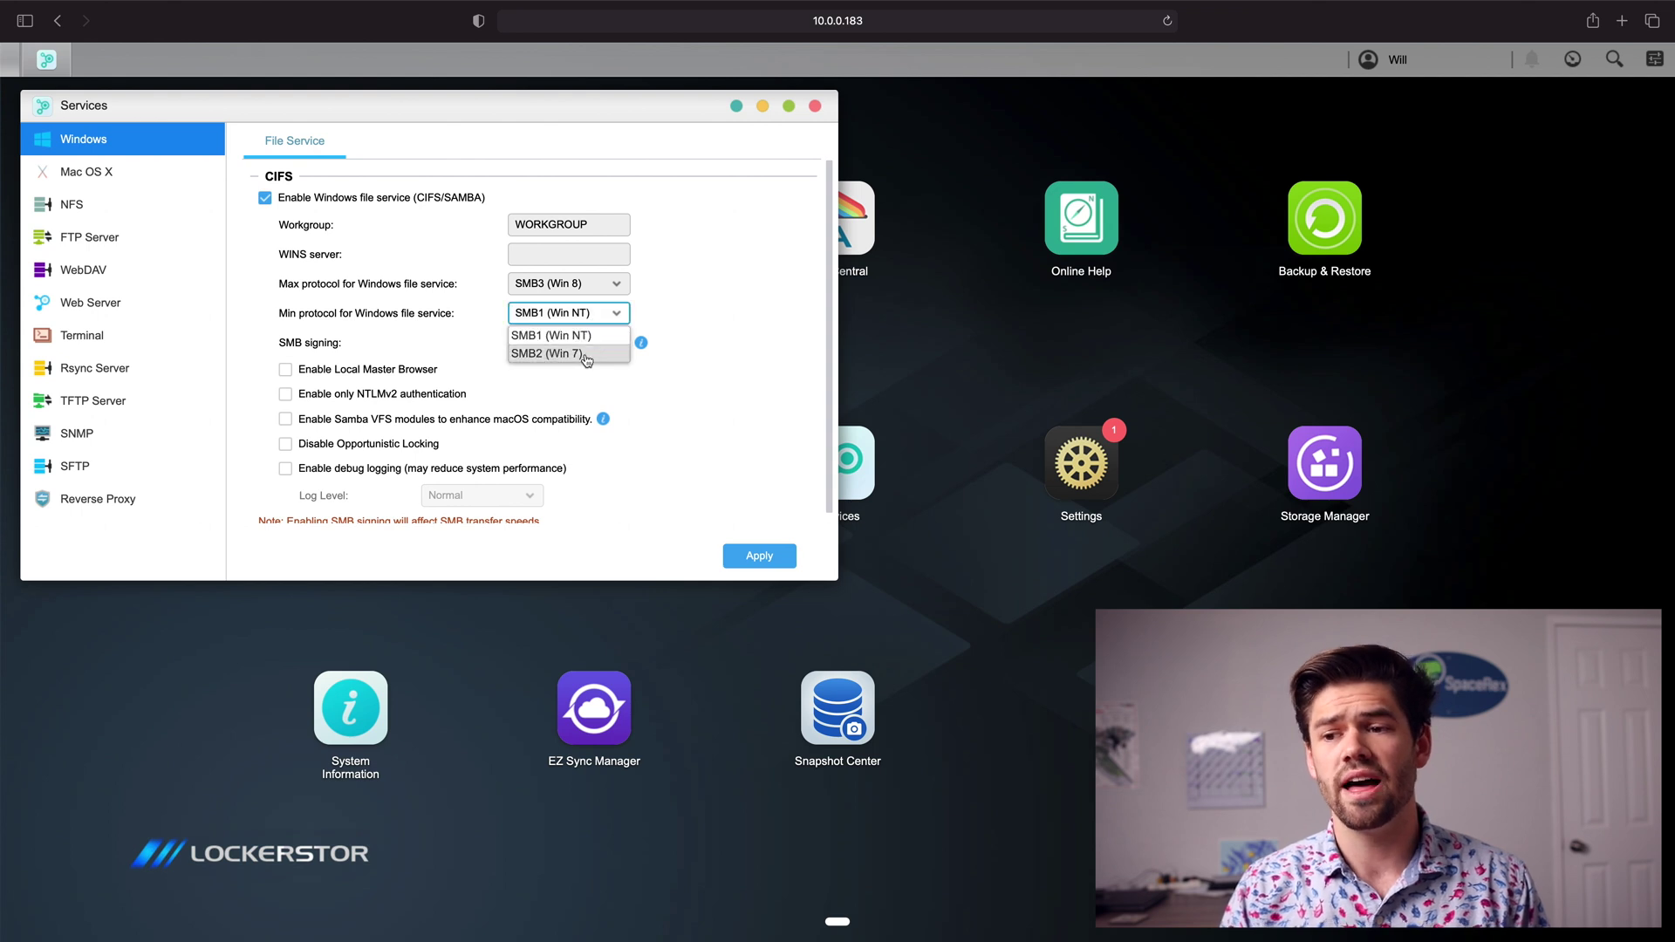
pyautogui.click(587, 356)
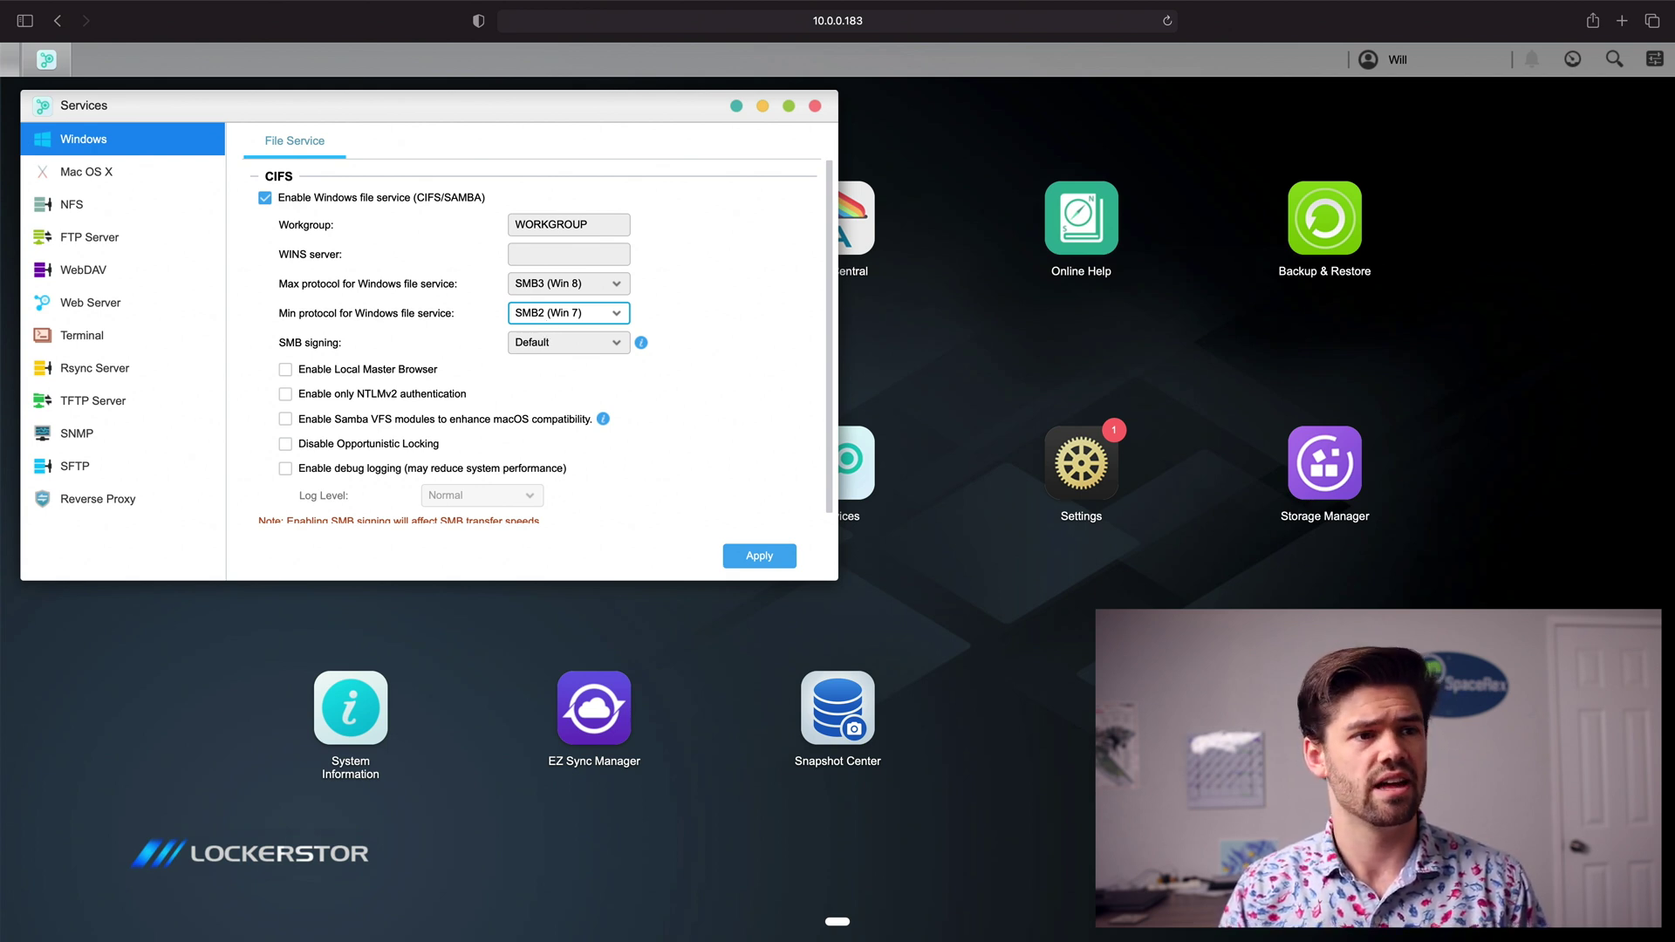
pyautogui.press('Up')
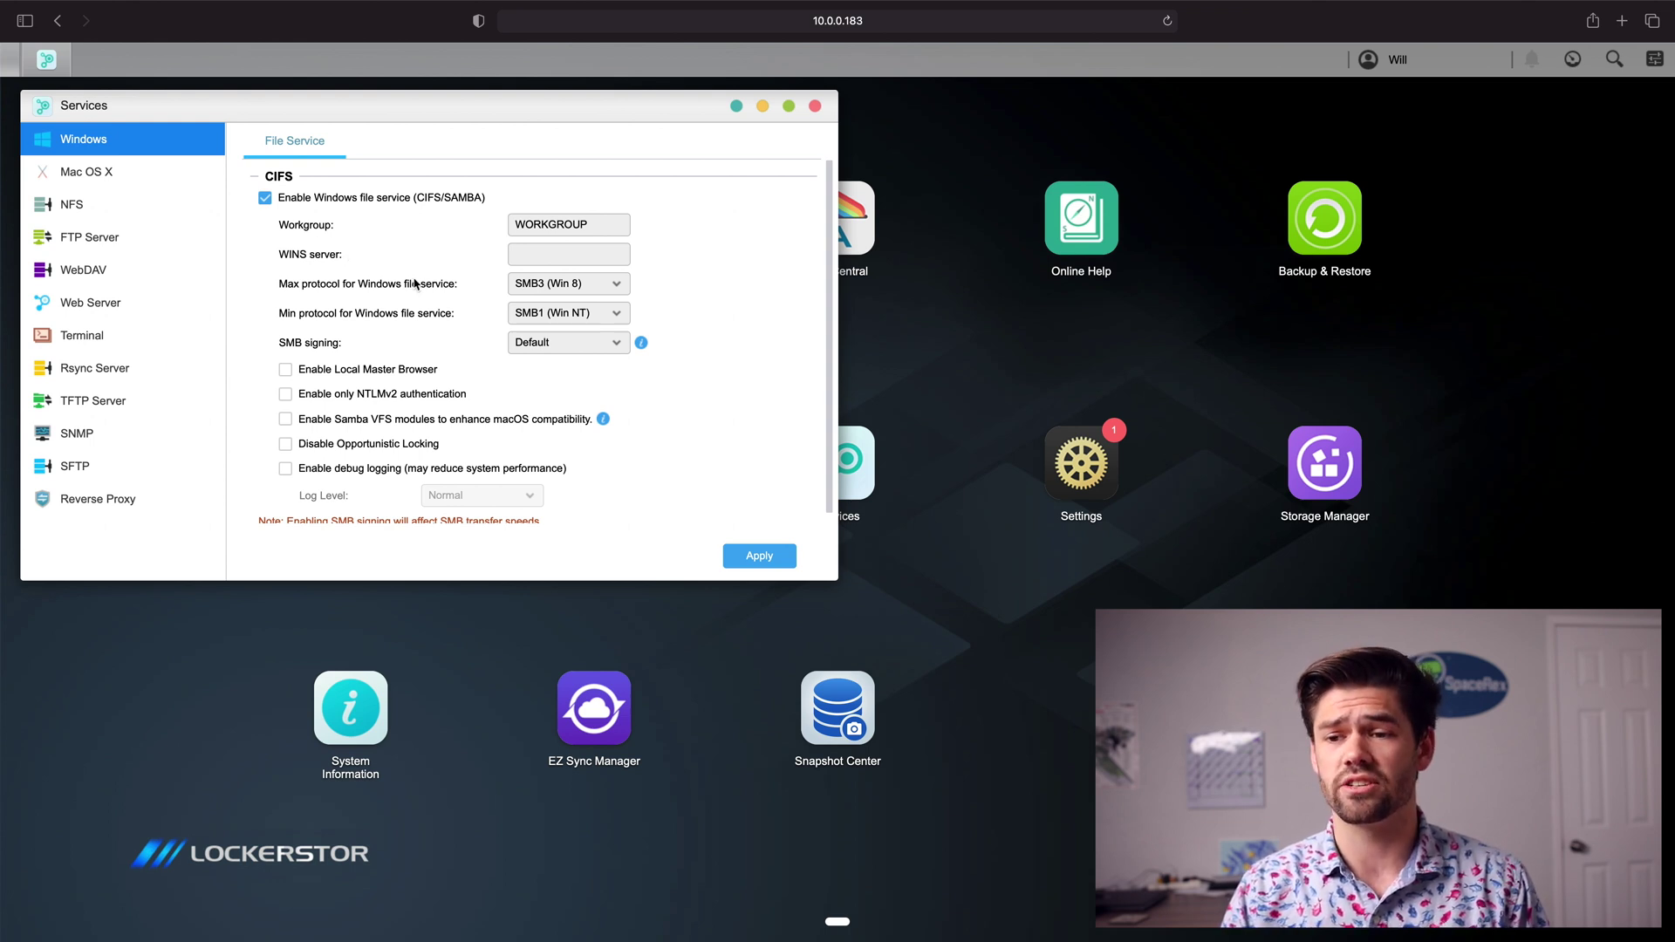
# Set minimum protocol to SMB2 (Win 7), keep SMB signing Default, enable Samba VFS modules, and apply.
pyautogui.click(556, 314)
pyautogui.click(533, 352)
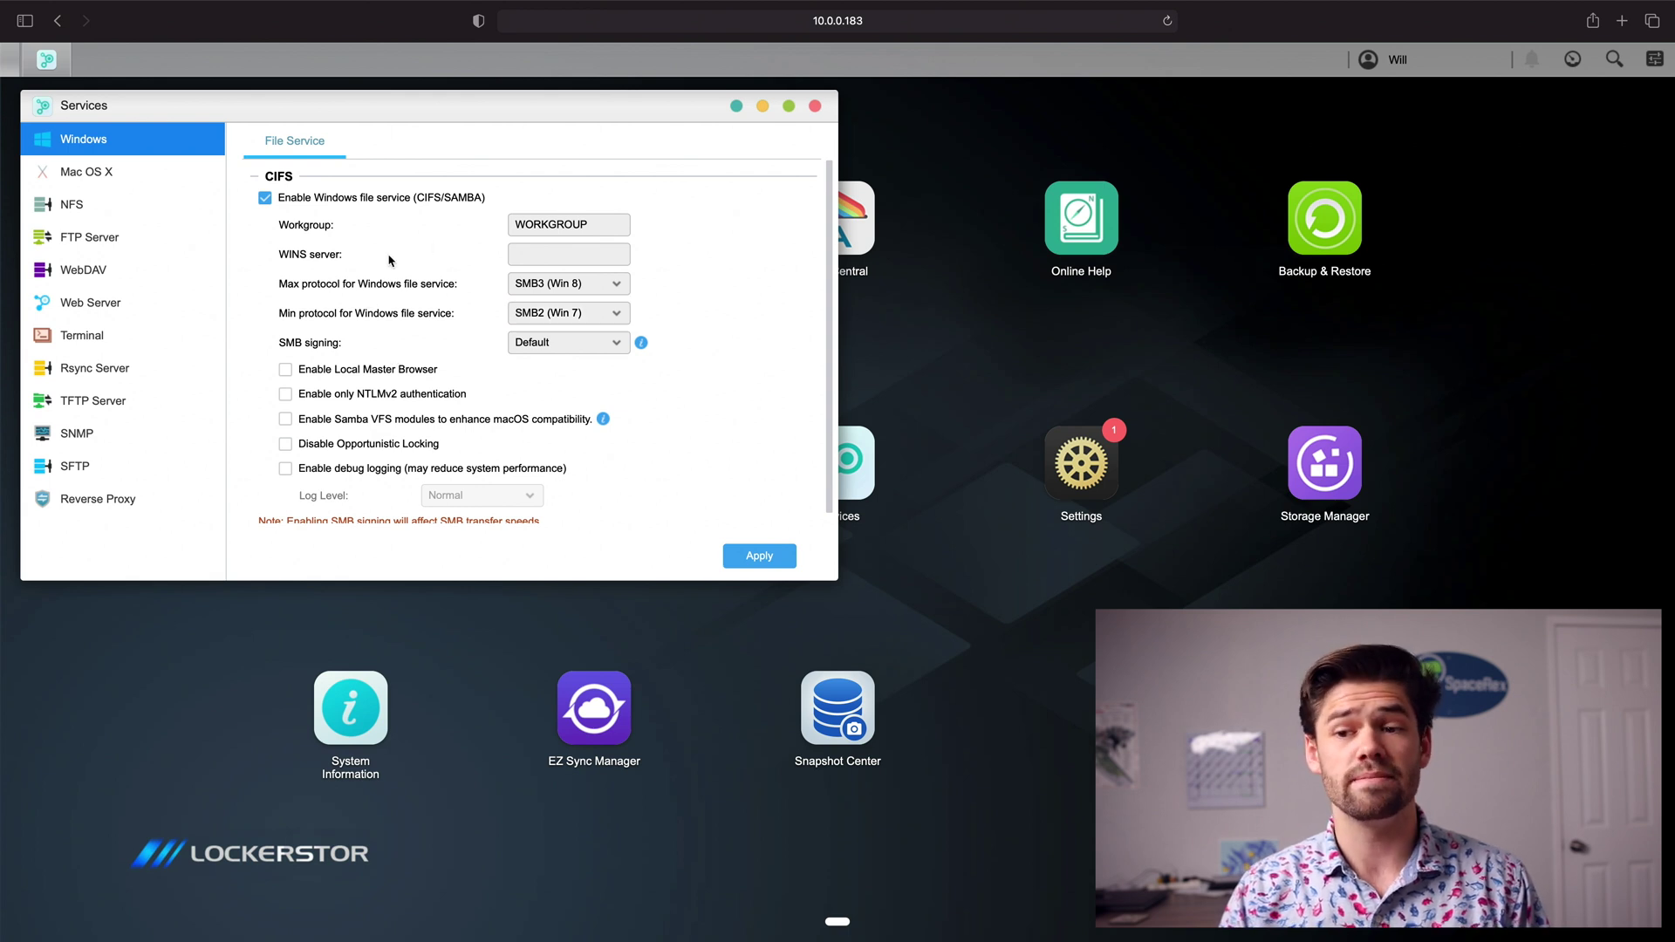
pyautogui.click(524, 341)
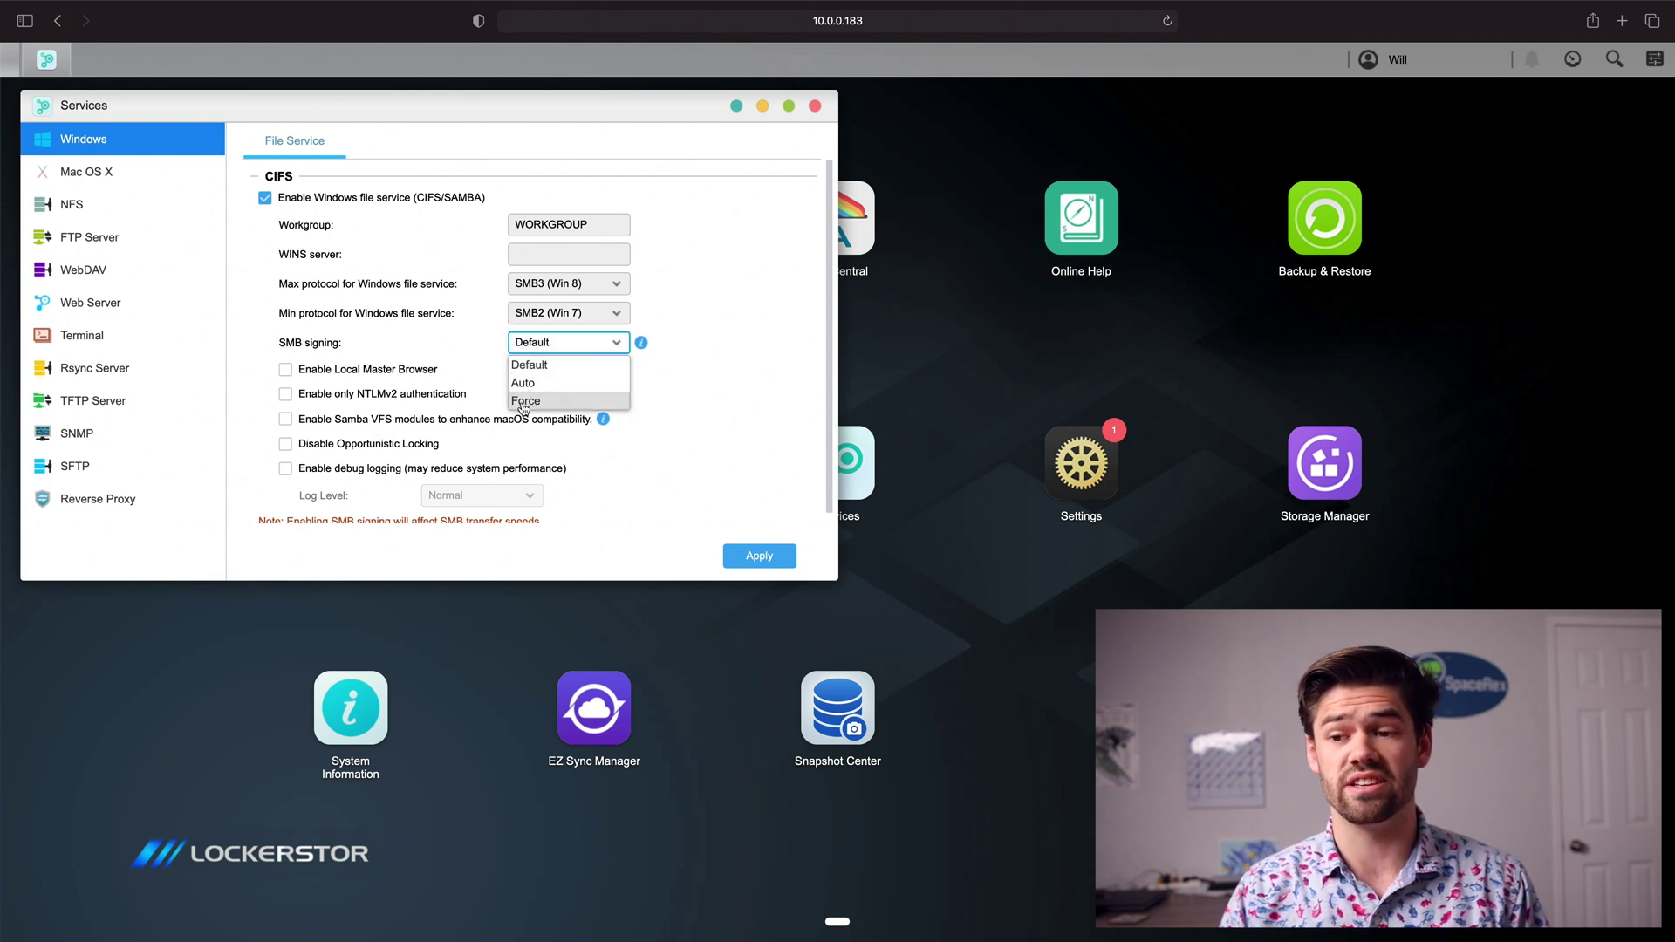
pyautogui.click(408, 333)
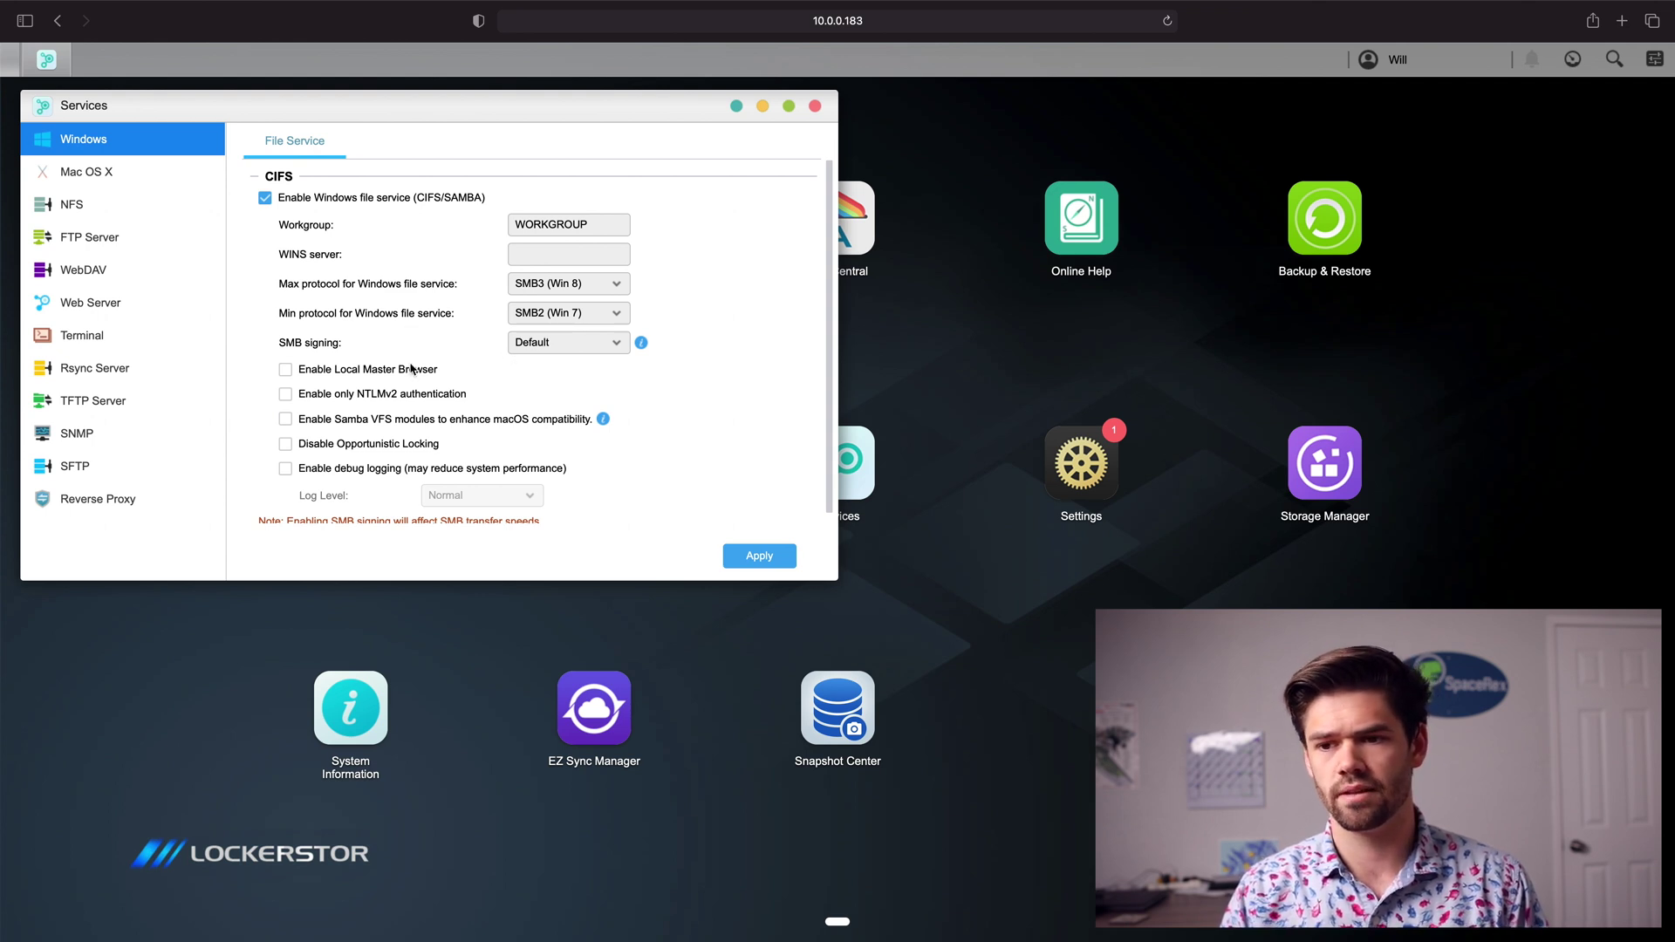
pyautogui.click(373, 423)
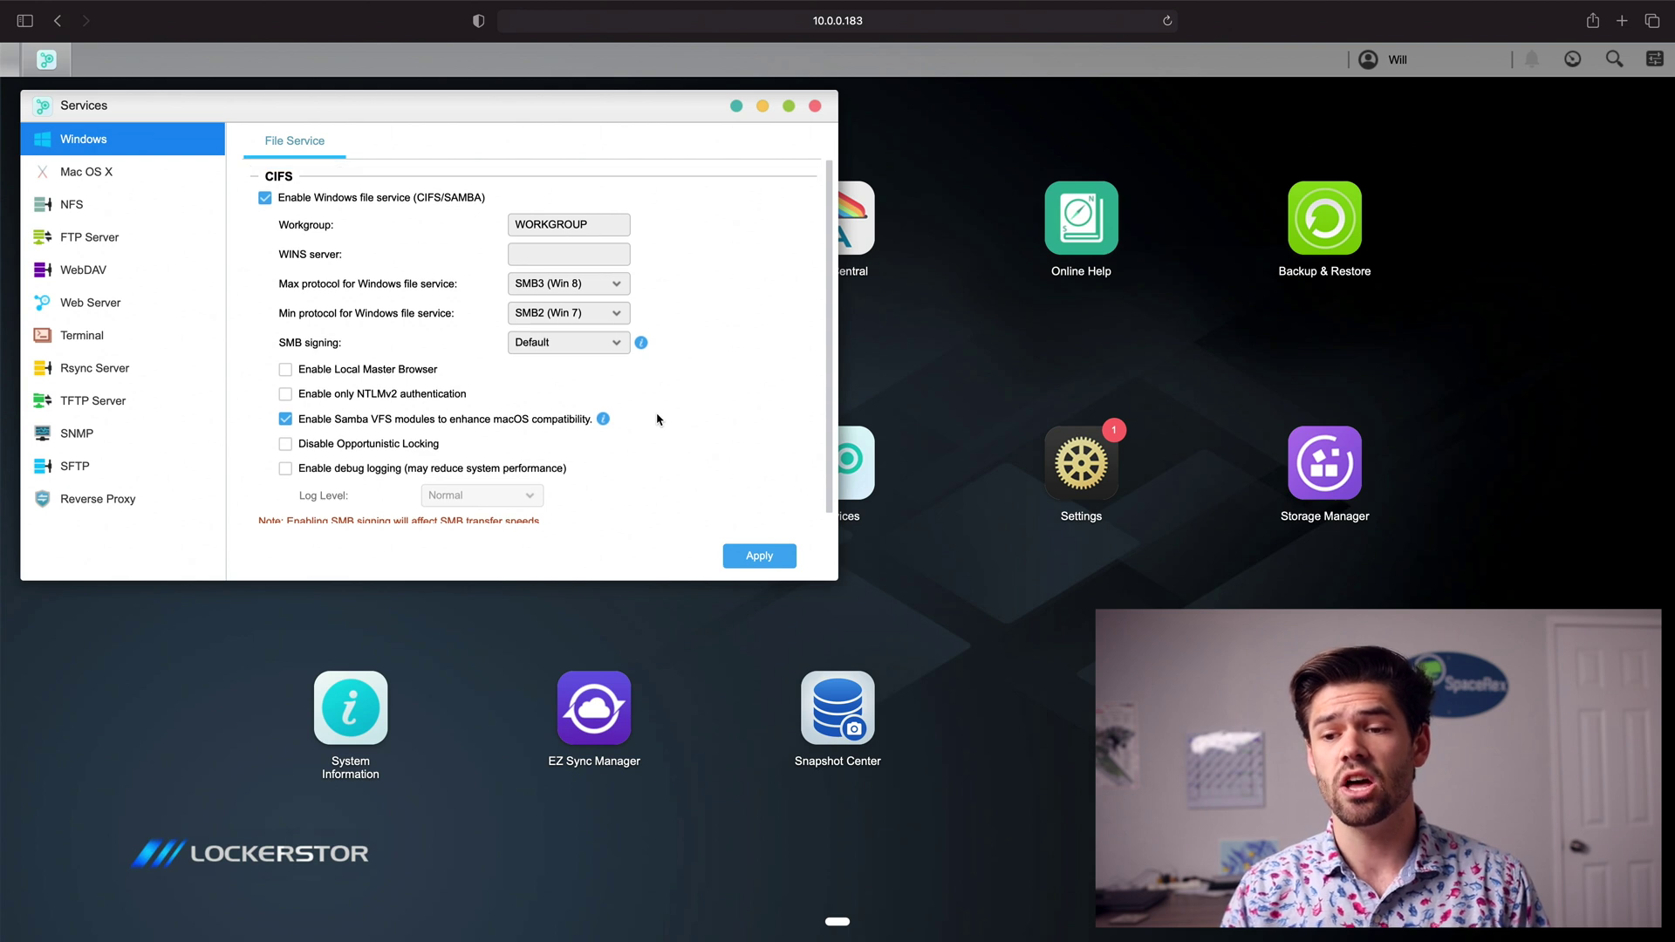
pyautogui.click(750, 558)
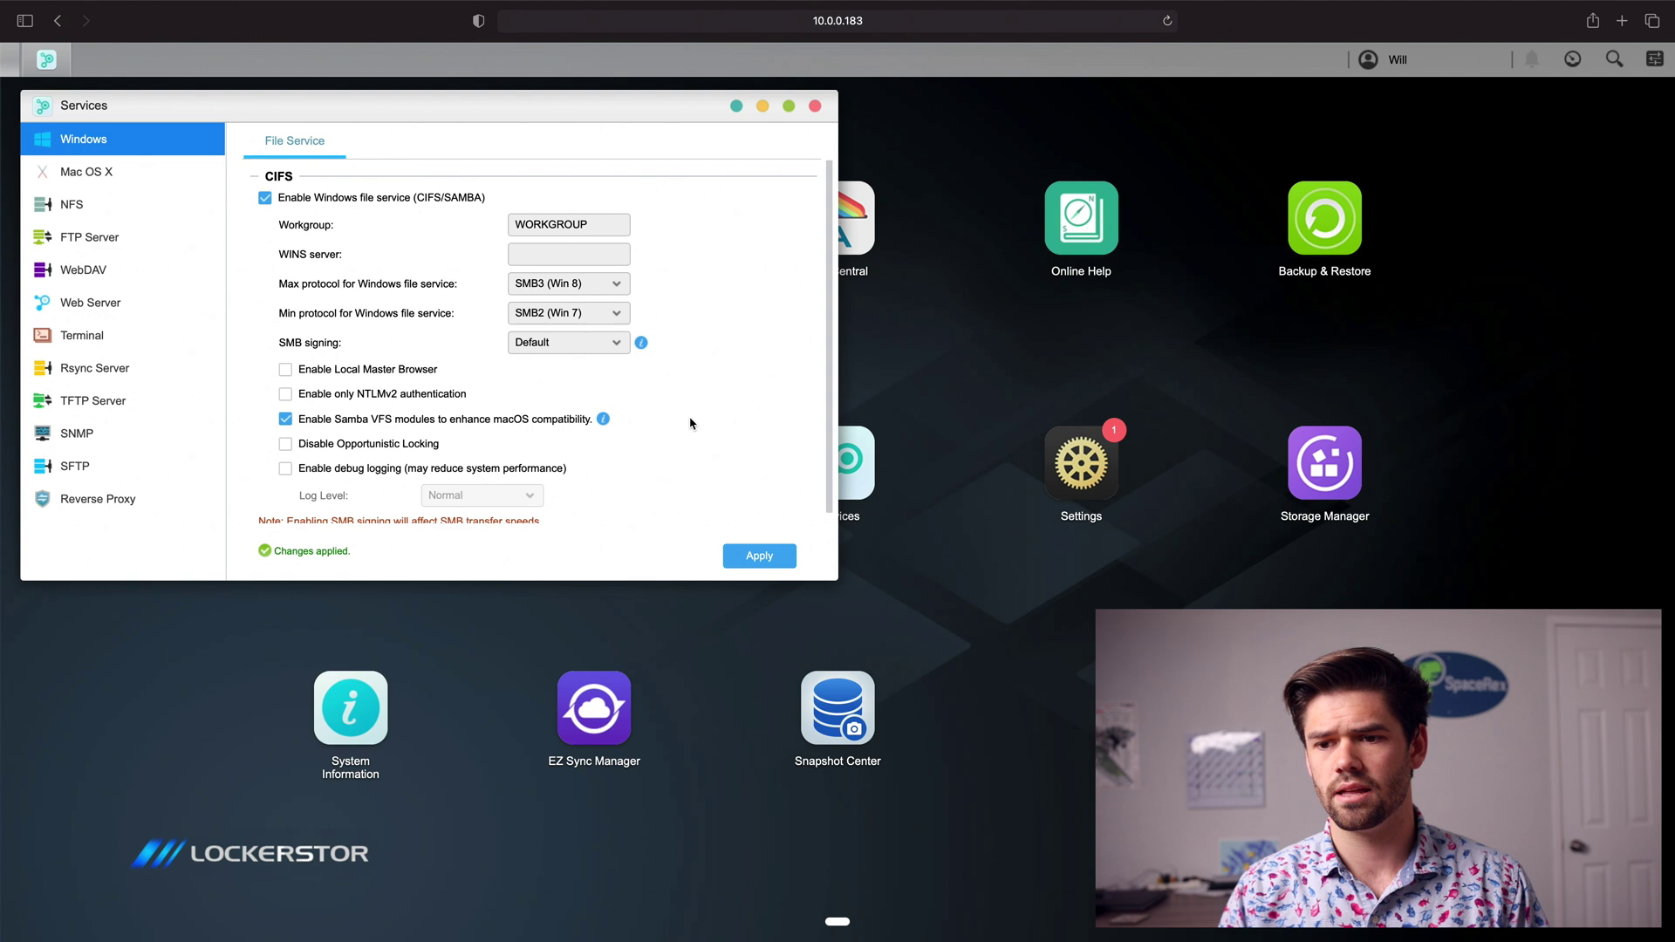
# Review the Mac OS X (AFP) settings, go back to Windows, then close the Services window.
pyautogui.click(65, 174)
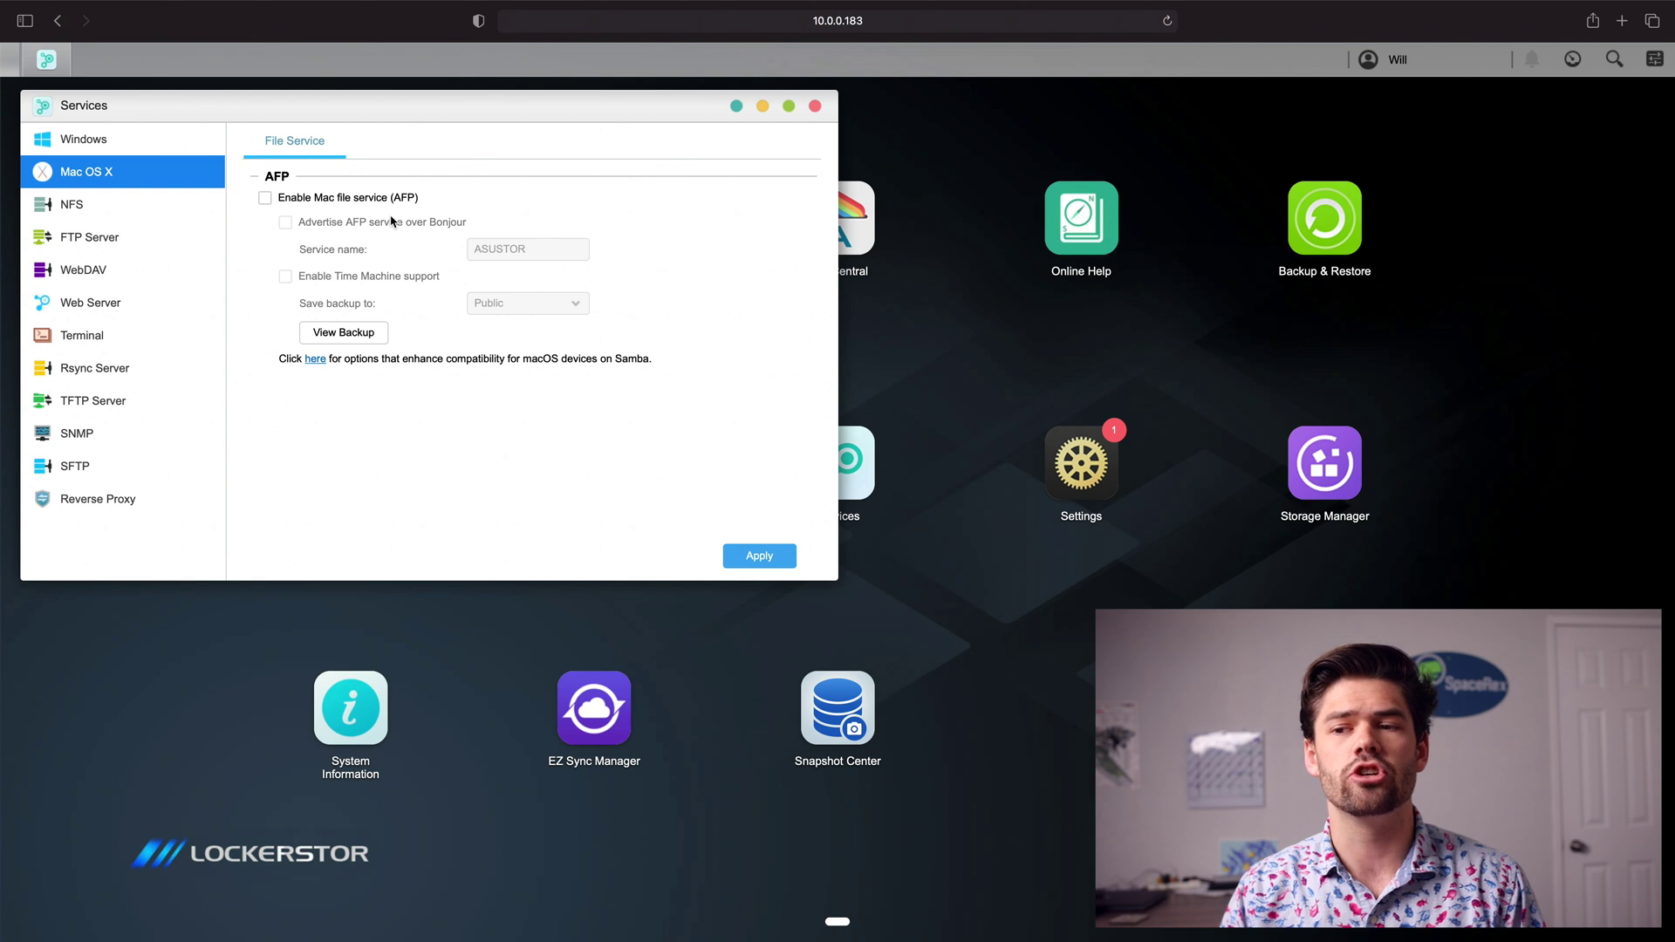
pyautogui.click(150, 146)
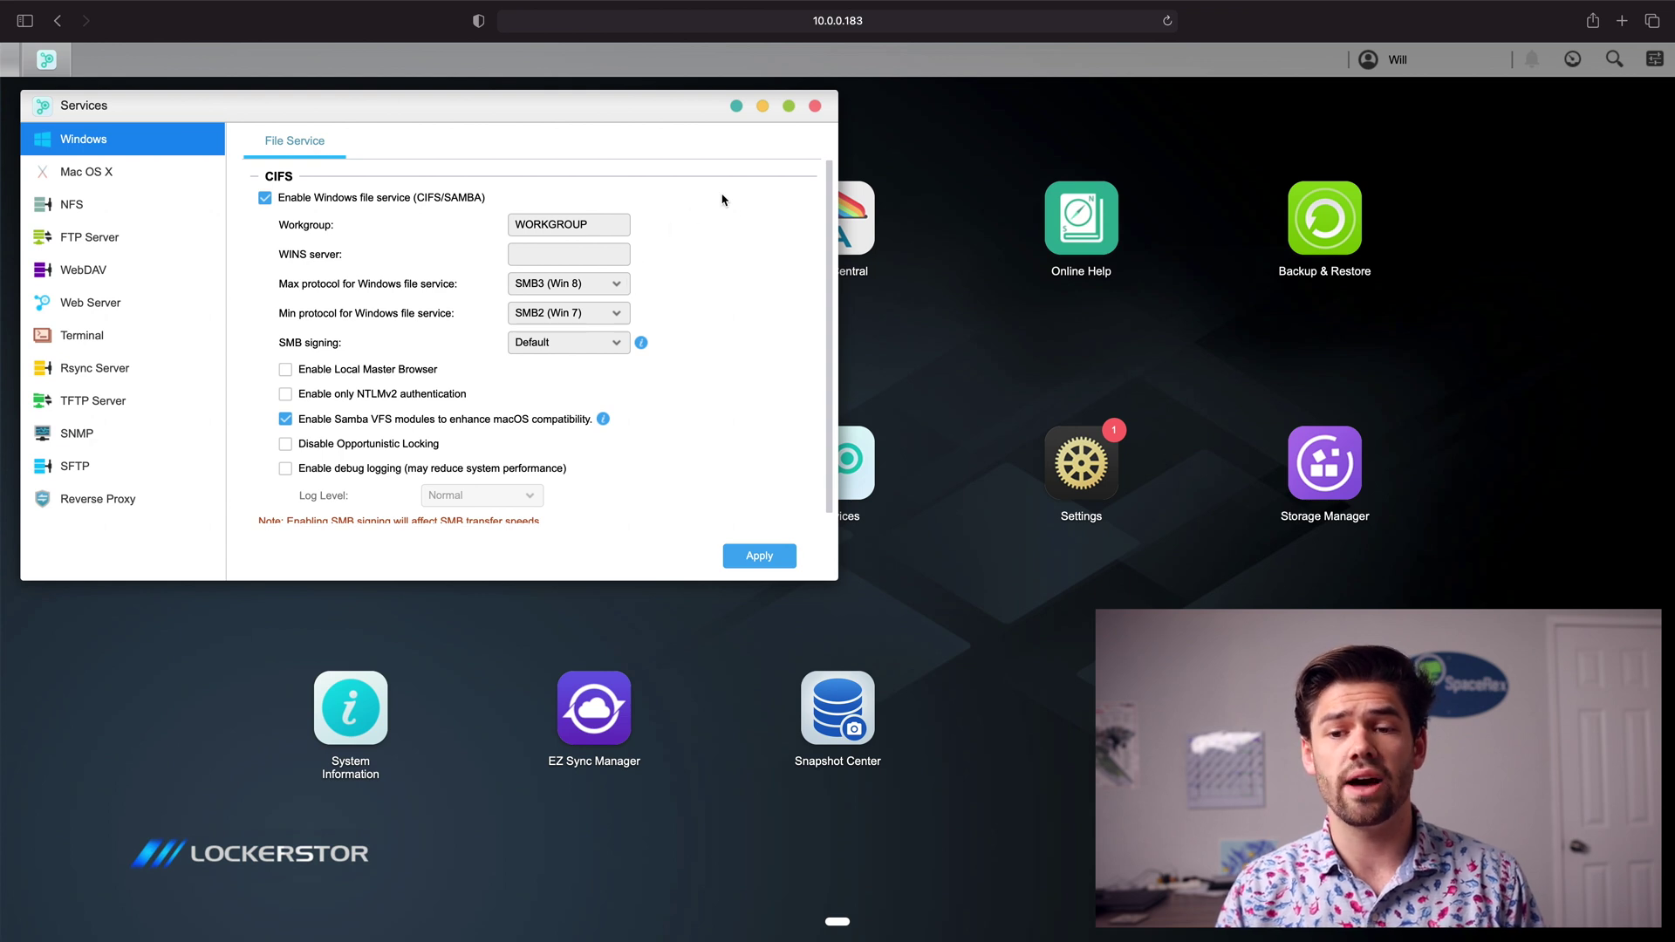
pyautogui.click(814, 107)
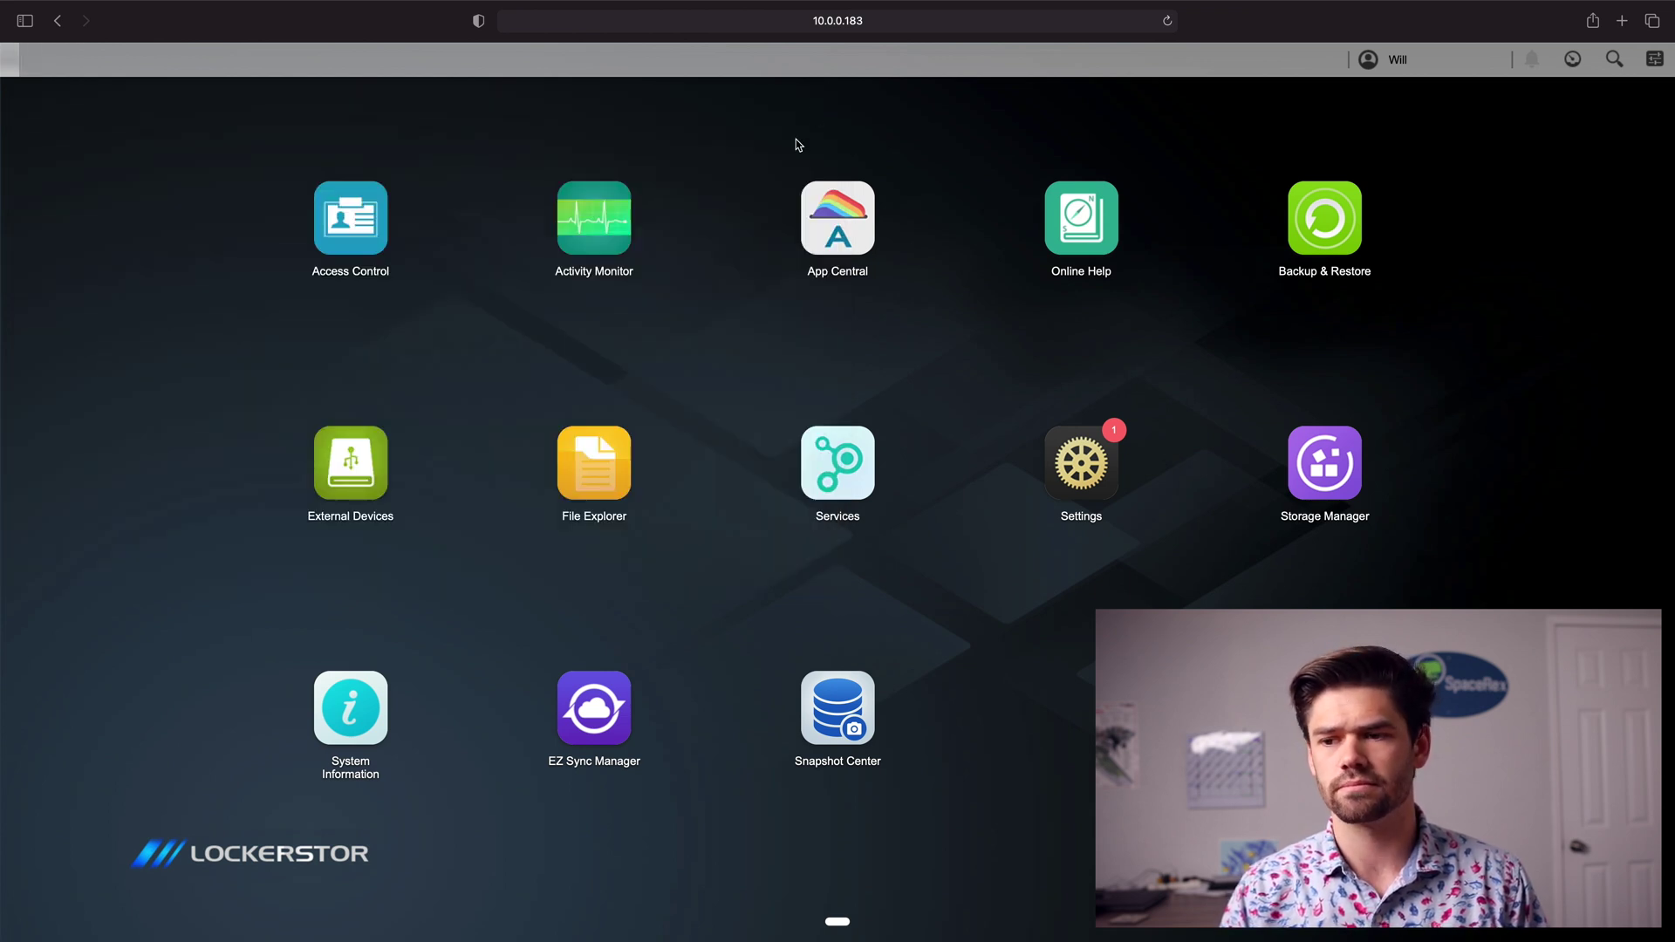
# Open File Explorer and start creating a new shared folder from the ADM tree.
pyautogui.click(618, 461)
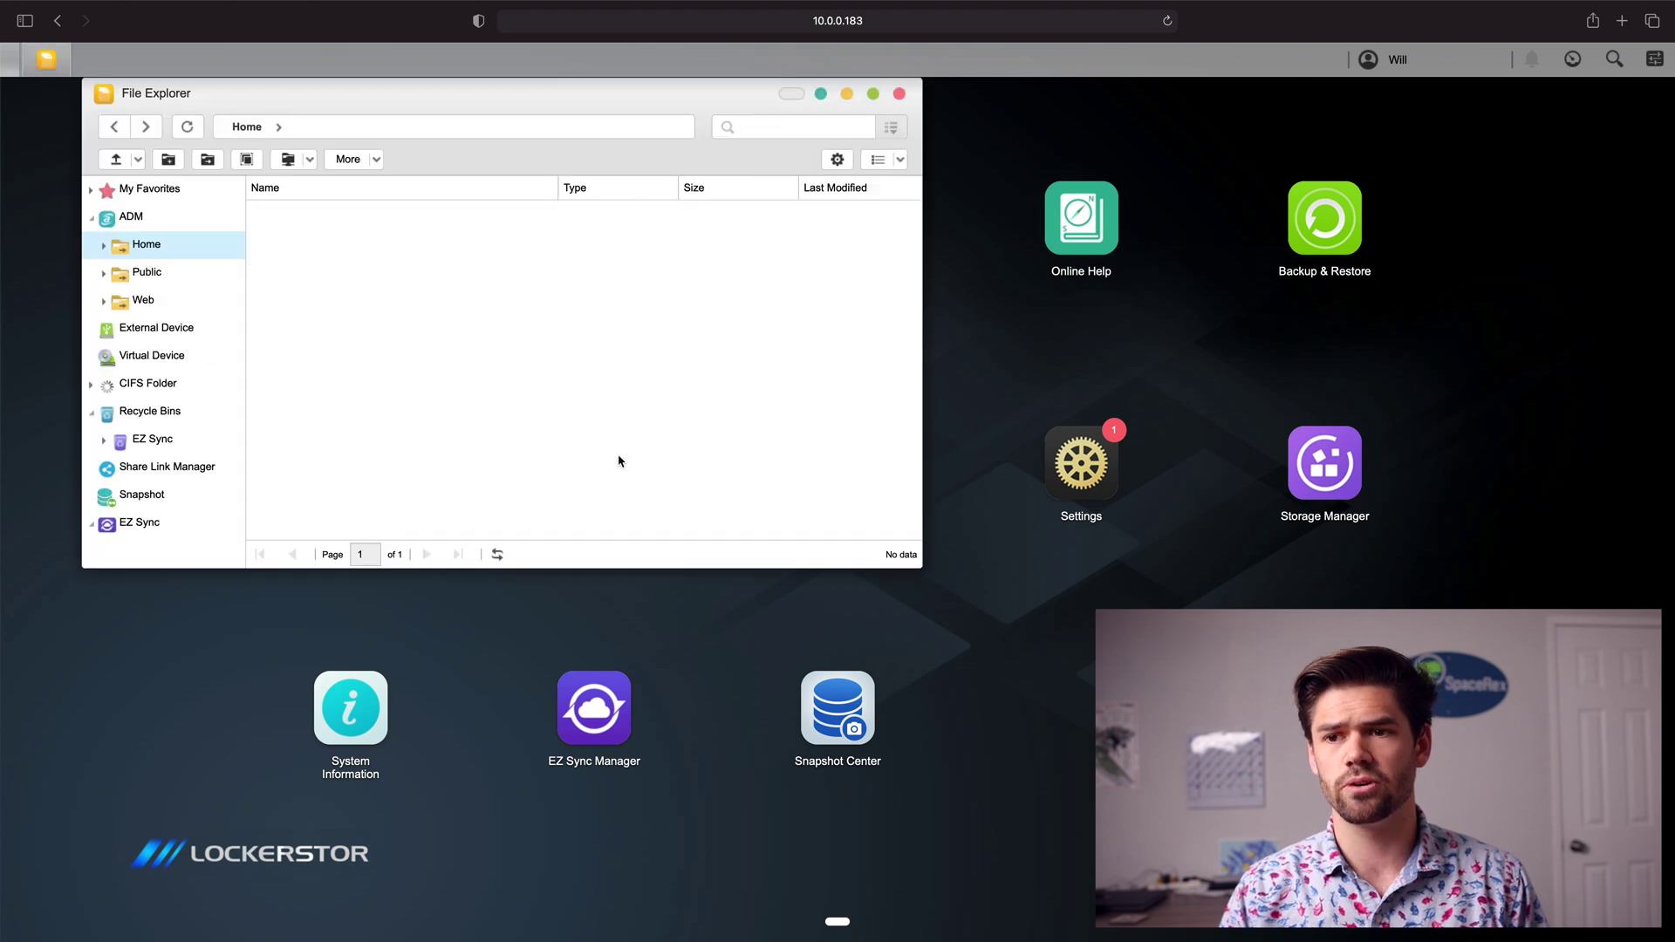
pyautogui.rightClick(151, 219)
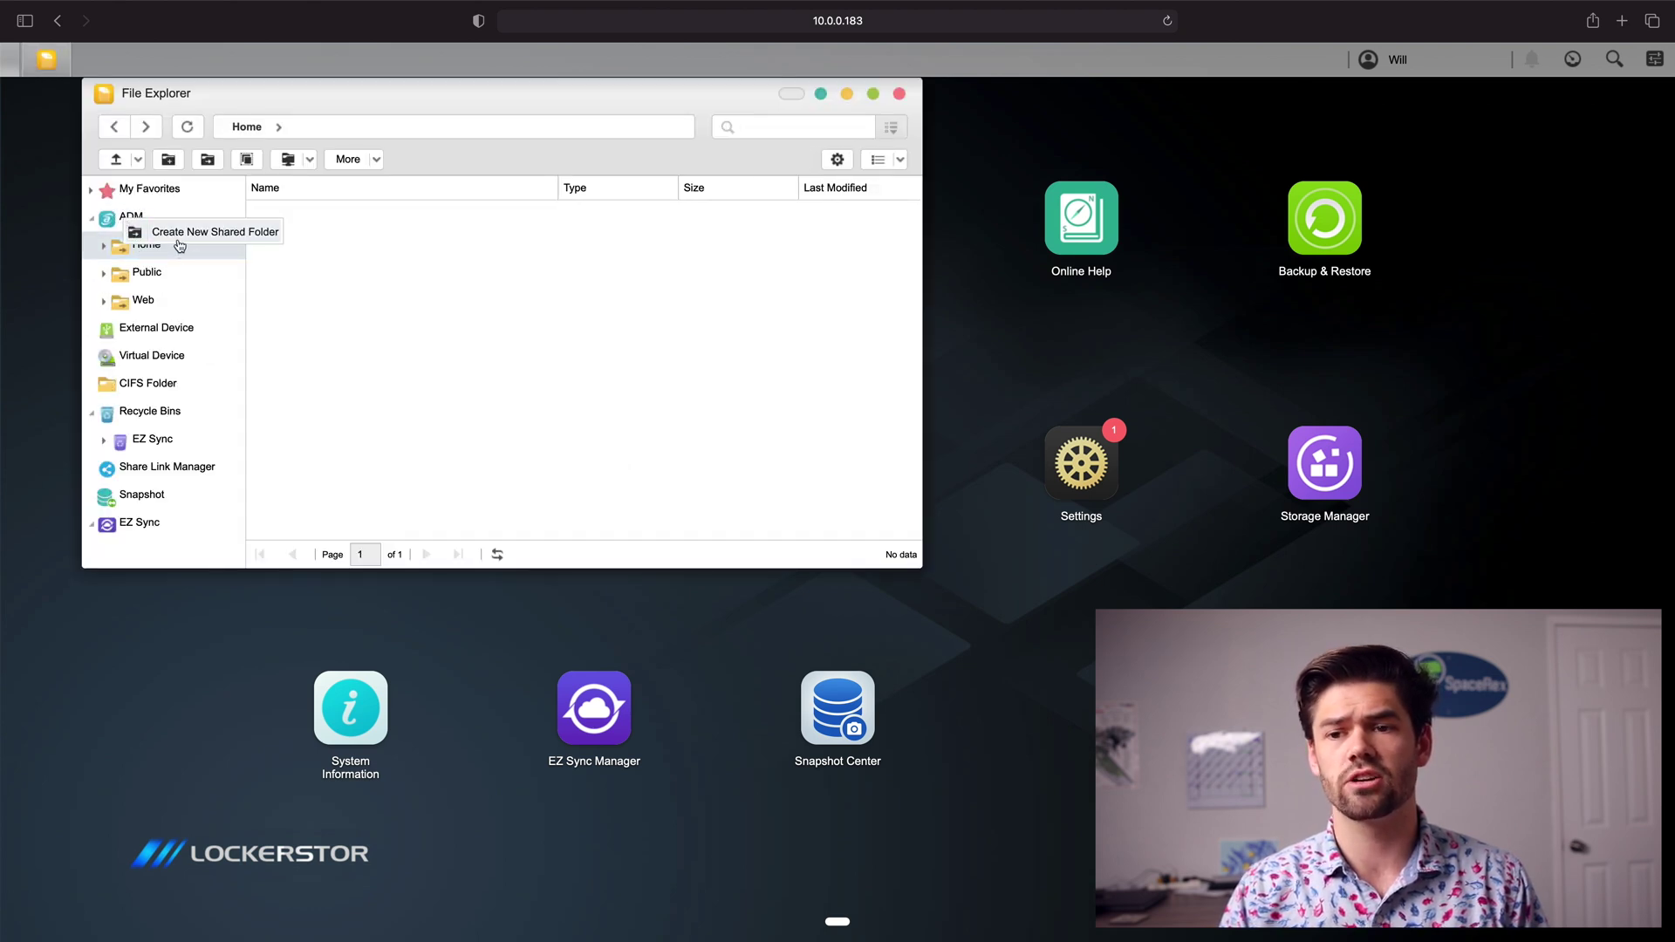
pyautogui.click(180, 232)
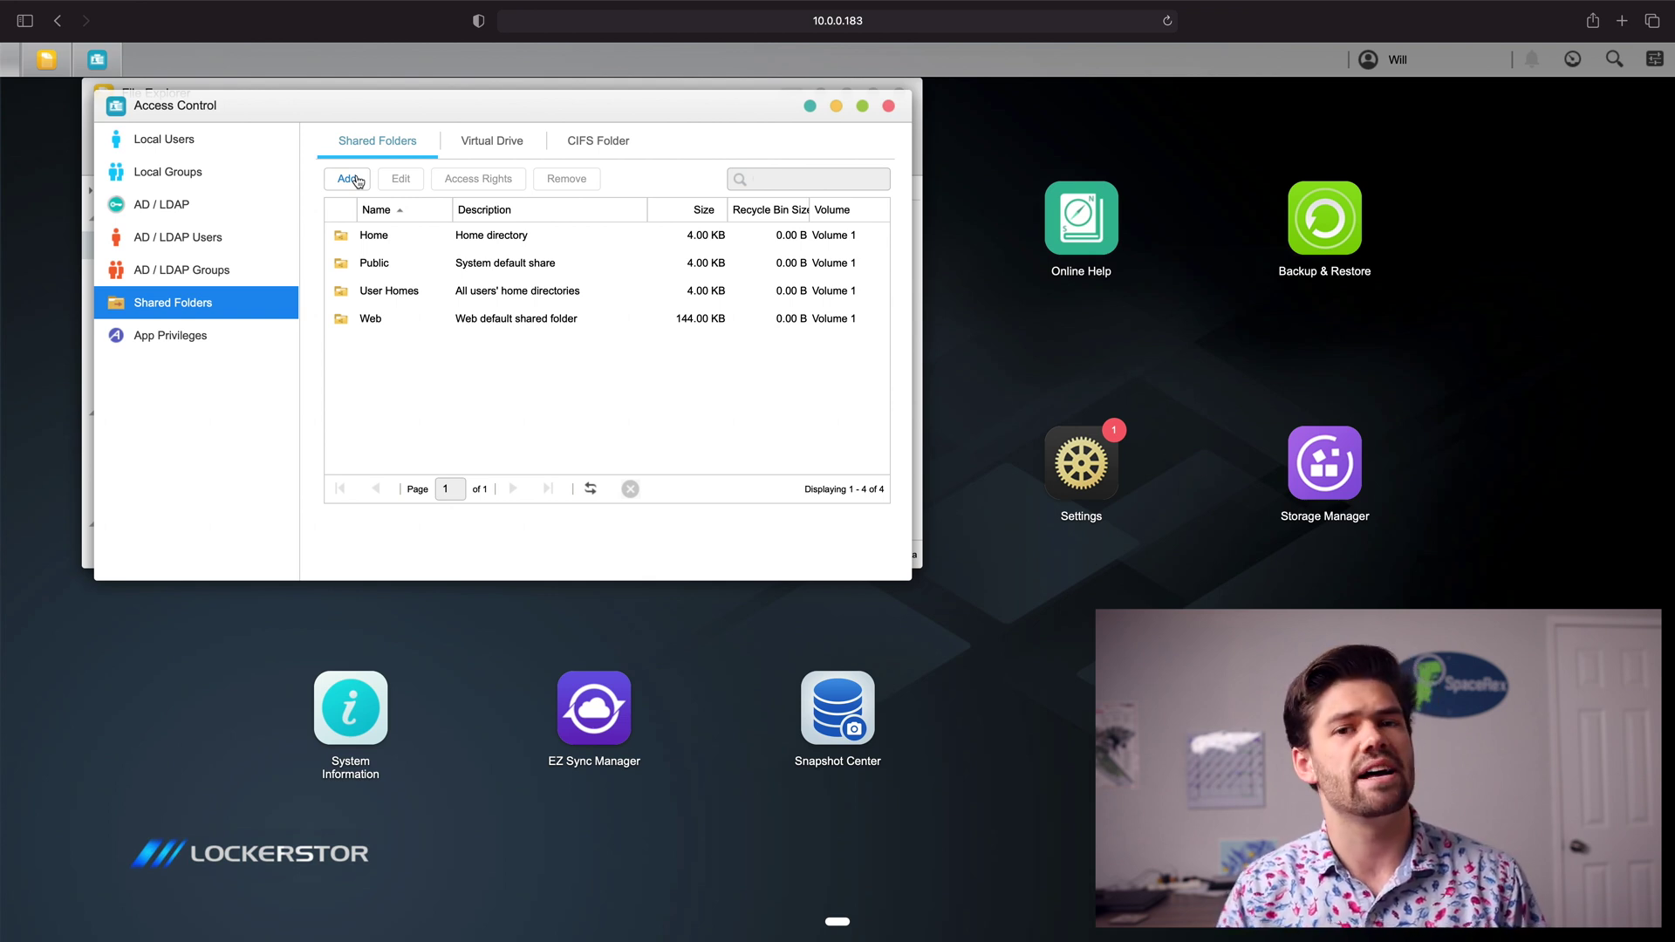
# Add folder SharedHome described 'For Home Users' with the network recycle bin enabled, and continue.
pyautogui.click(349, 179)
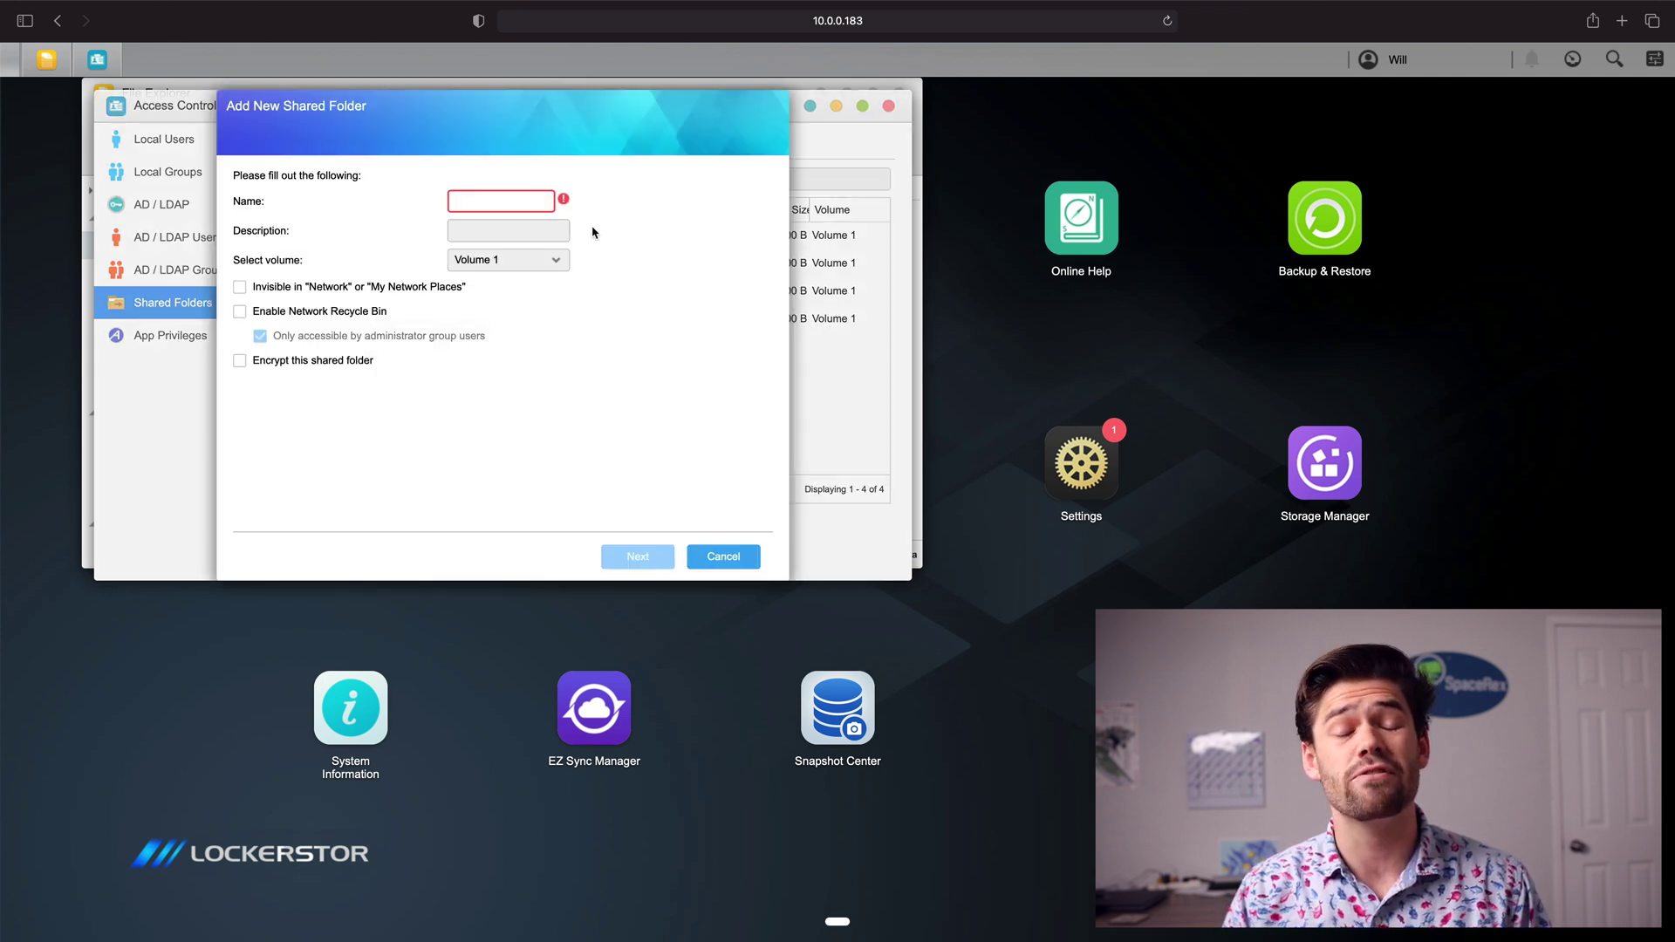
pyautogui.write('SharedHome')
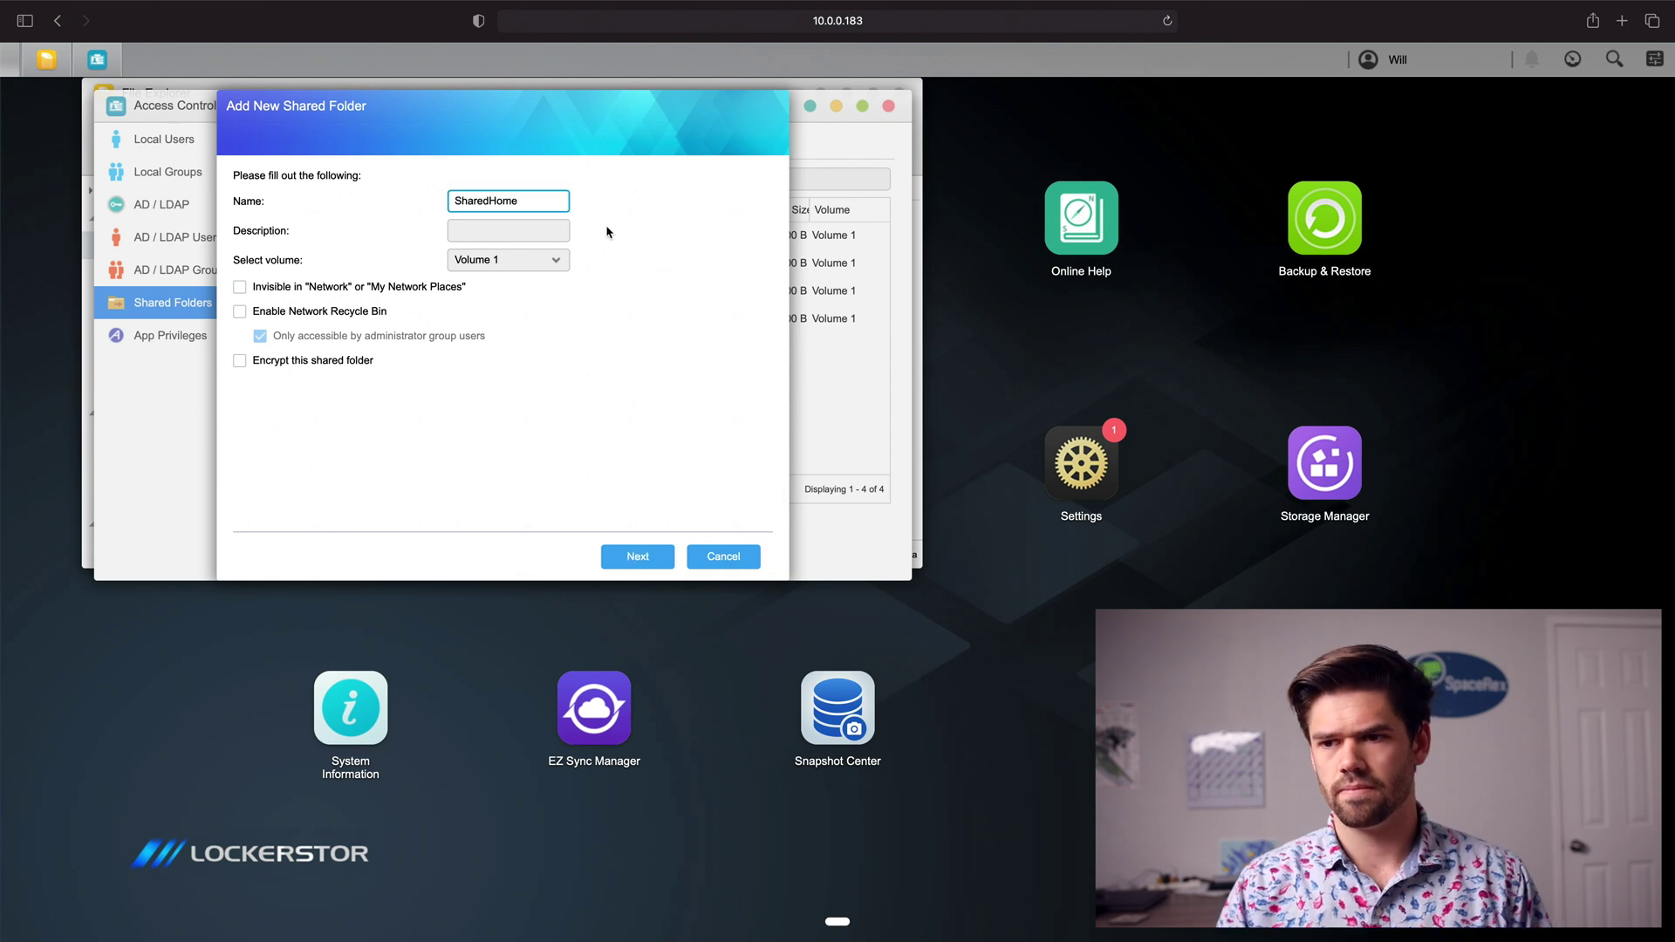
pyautogui.press('Tab')
pyautogui.write('For Home Users')
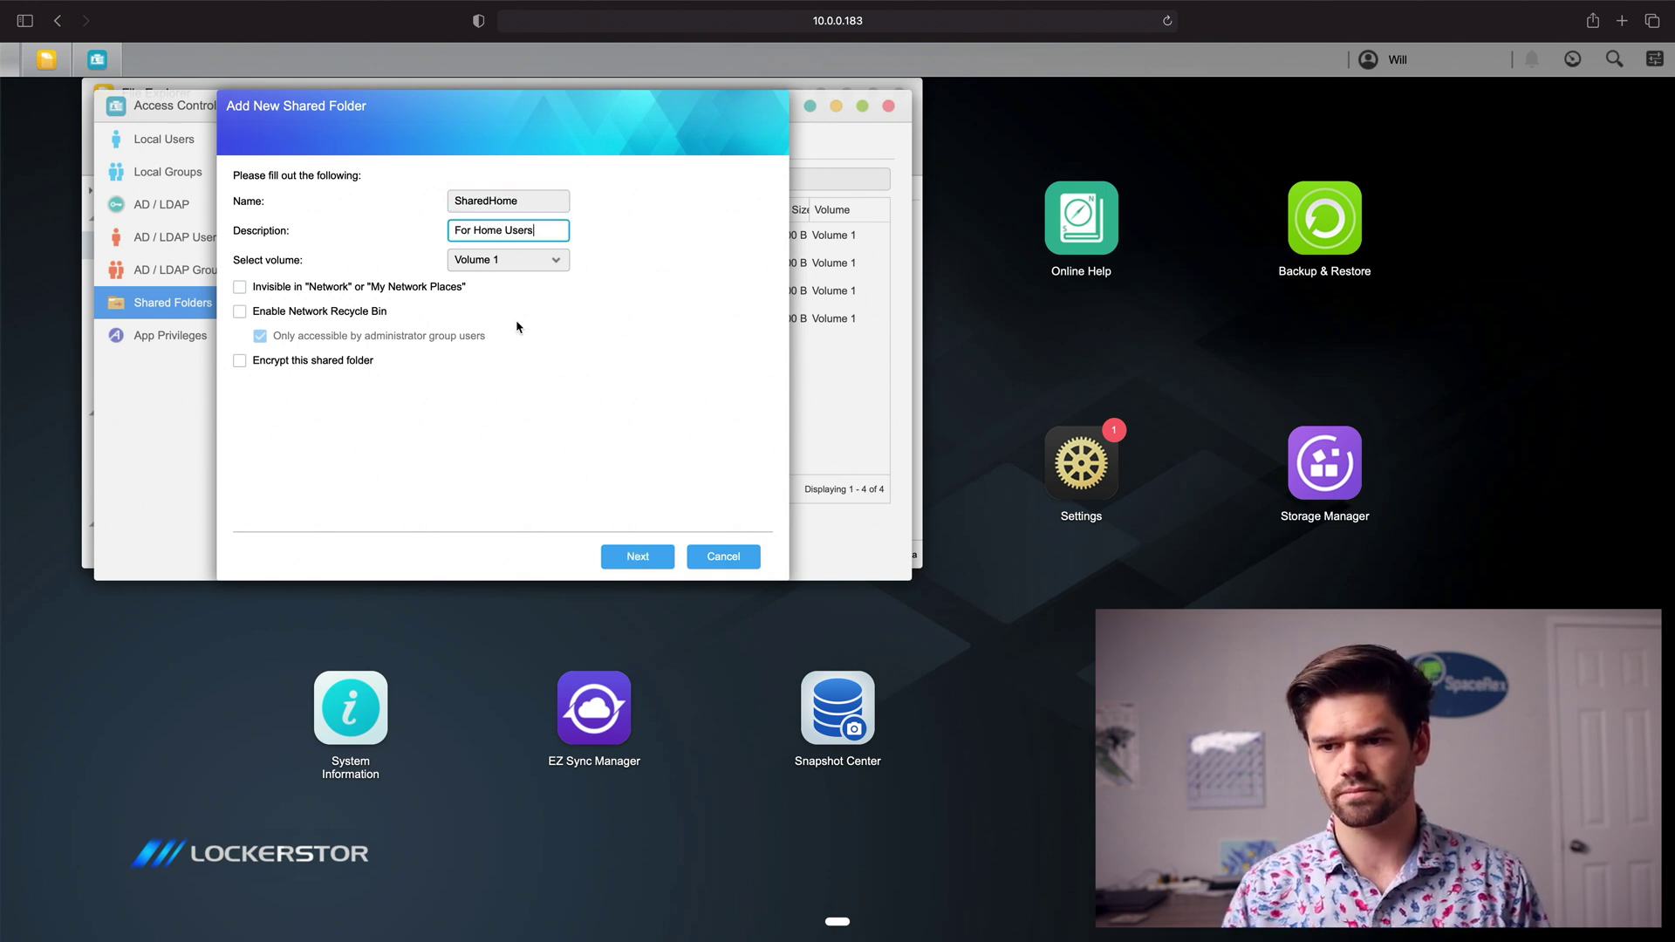
pyautogui.click(321, 314)
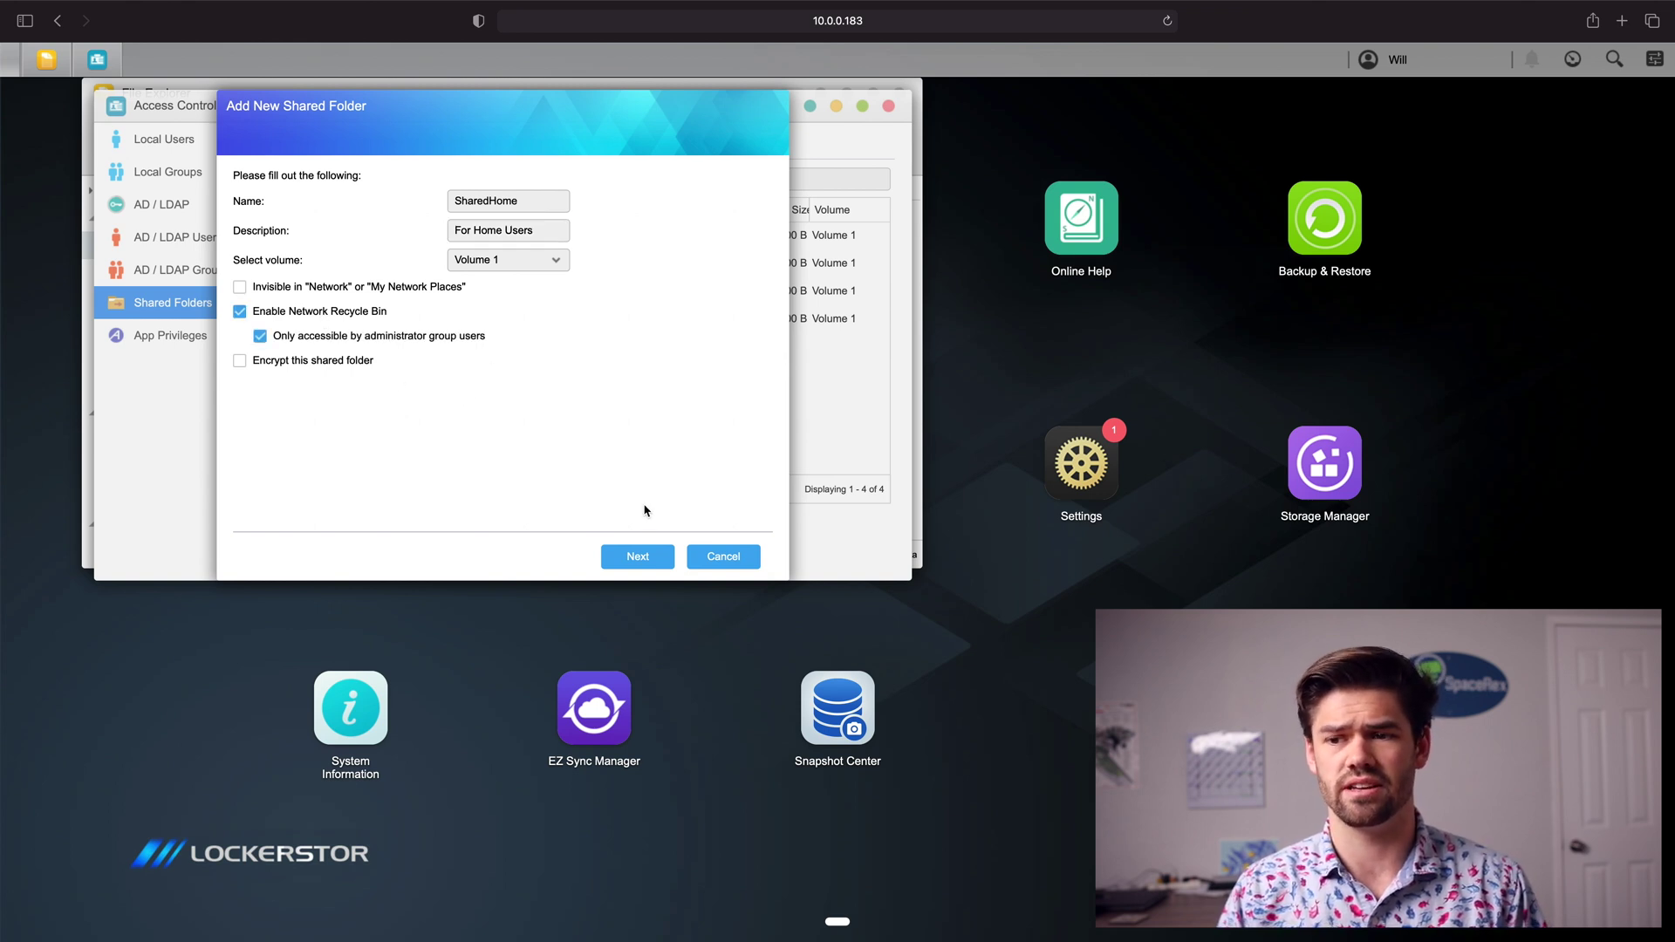
pyautogui.click(638, 556)
# Give all users read and write access, finish the SharedHome wizard, and close Access Control.
pyautogui.click(245, 222)
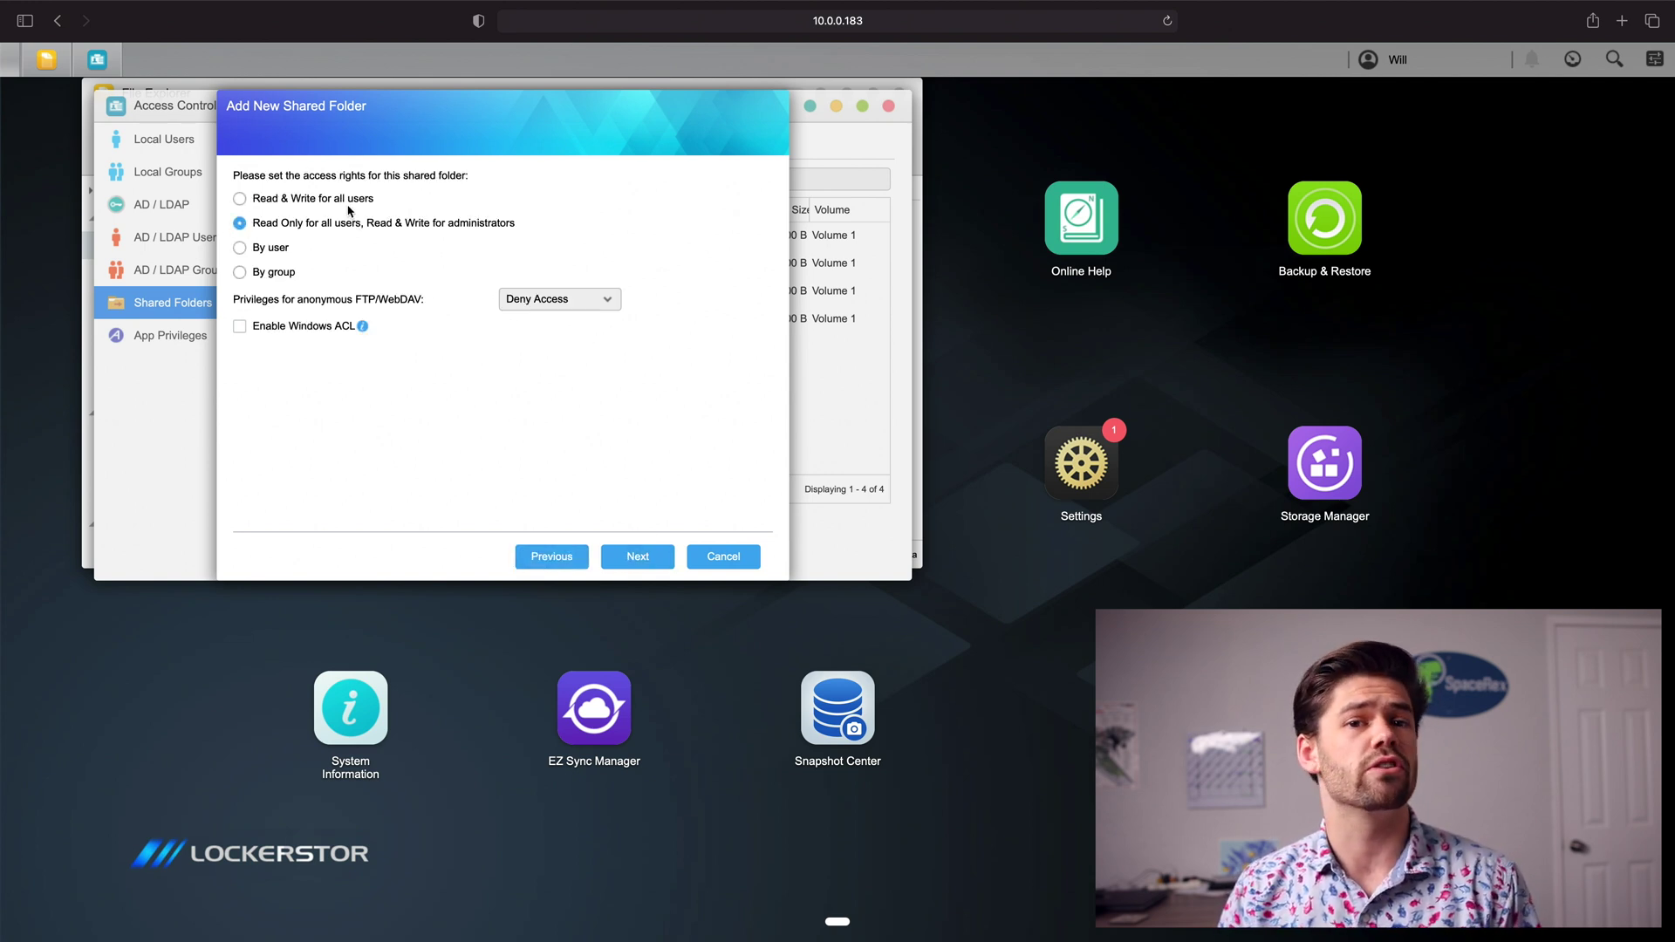
pyautogui.click(240, 200)
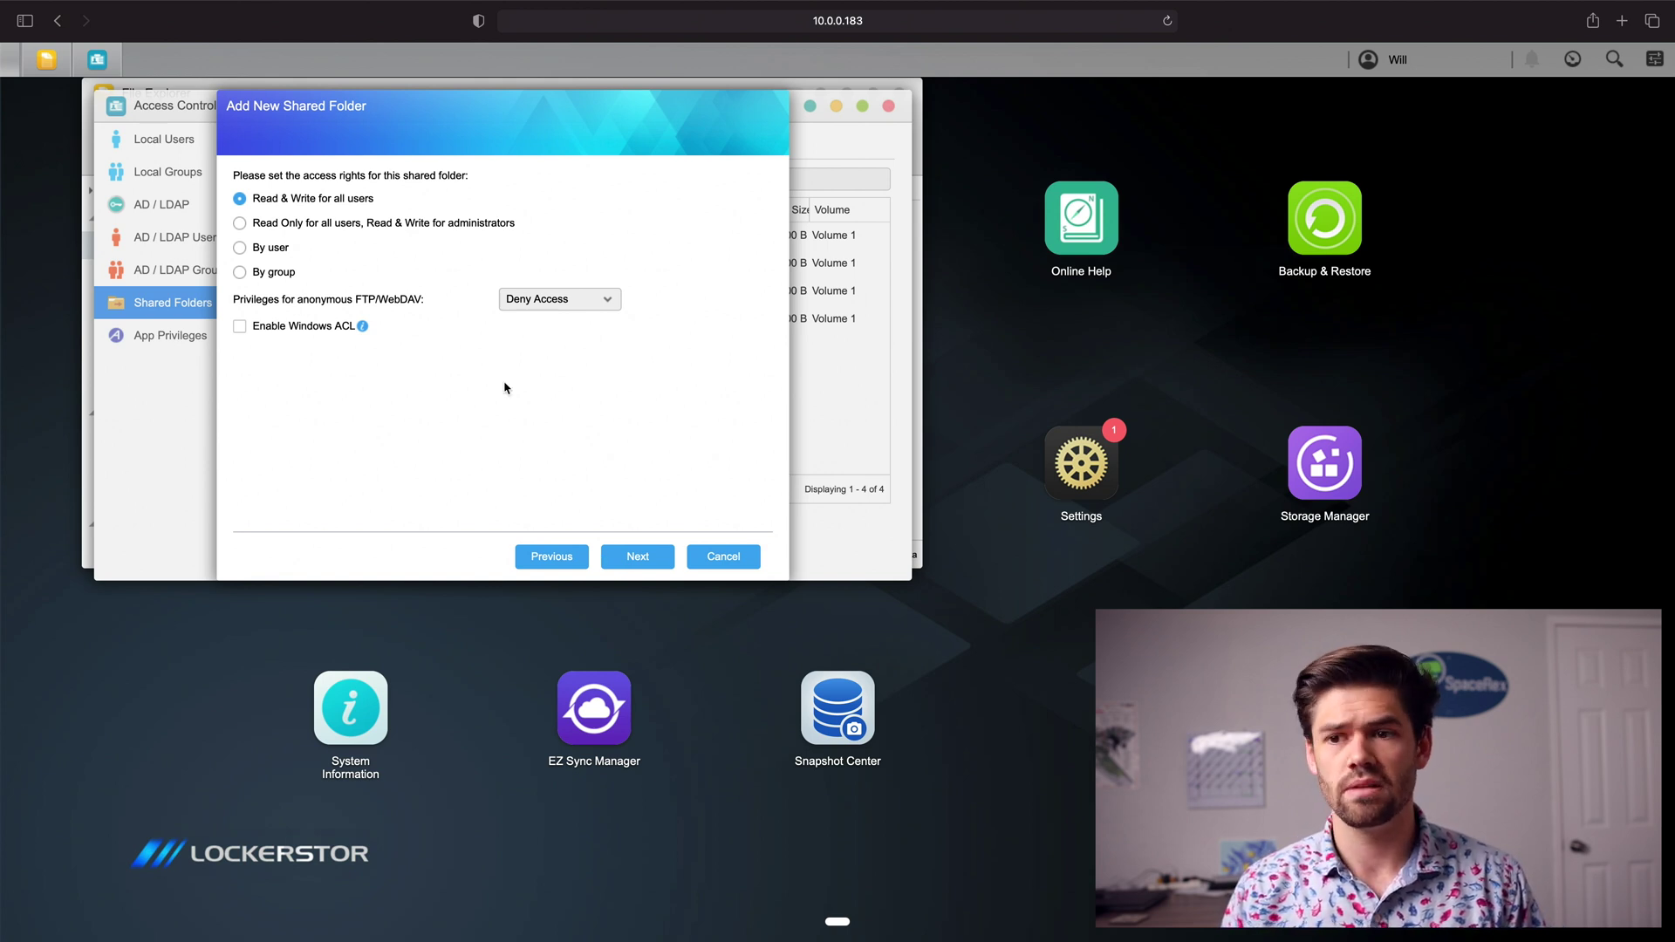
pyautogui.click(628, 559)
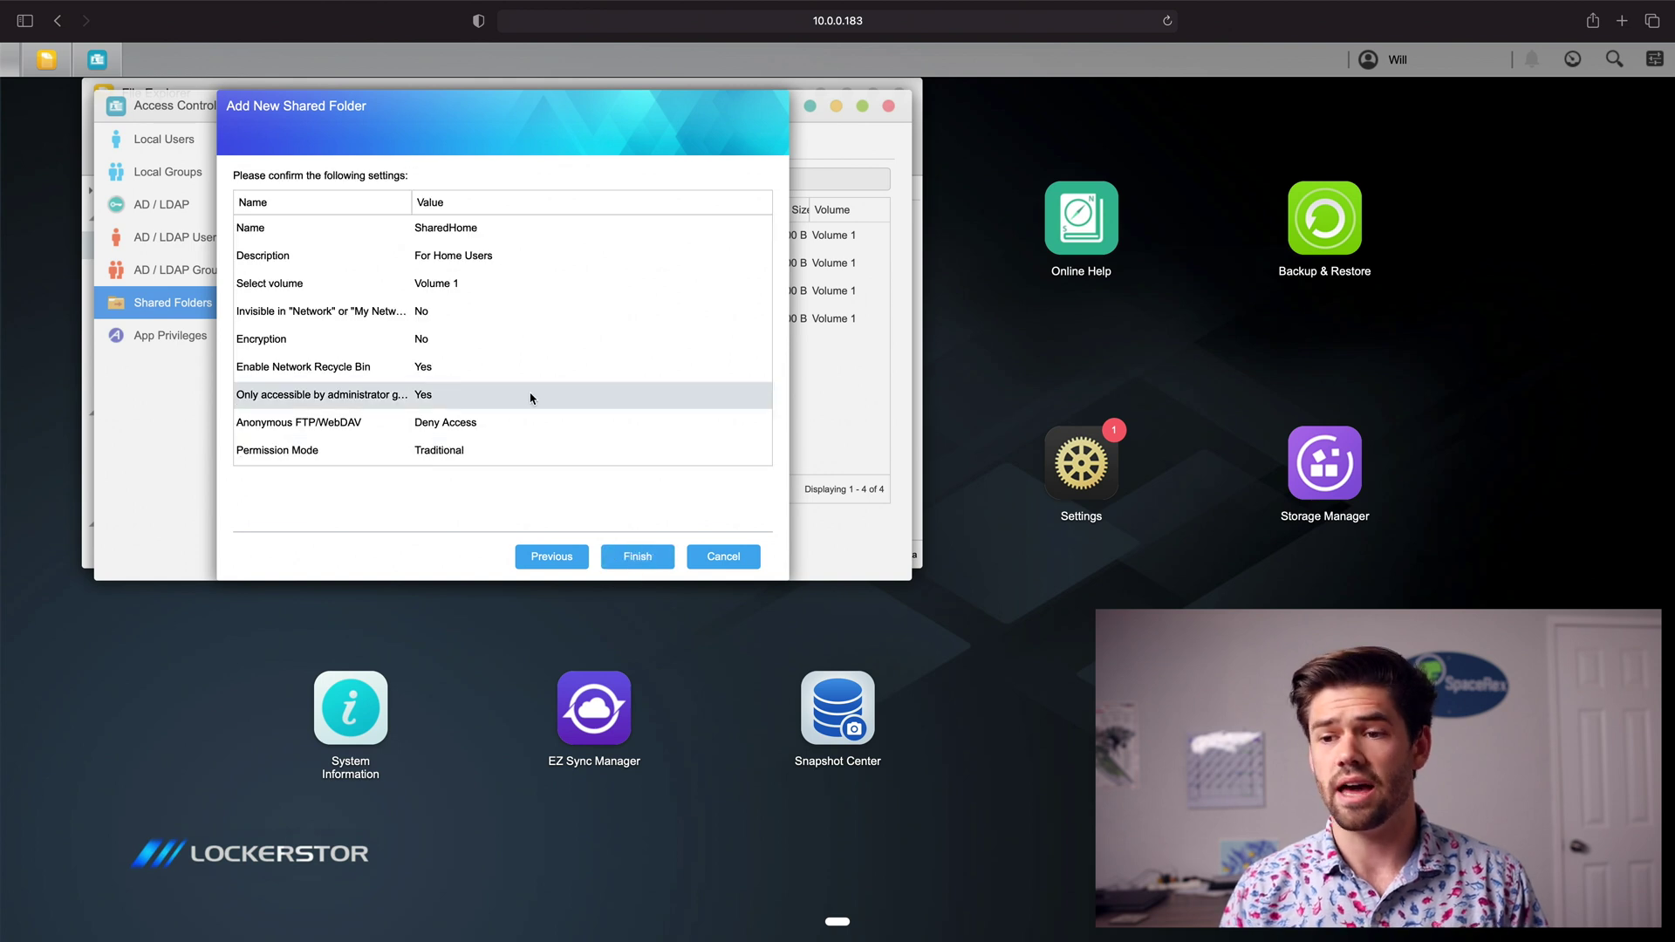
pyautogui.click(633, 560)
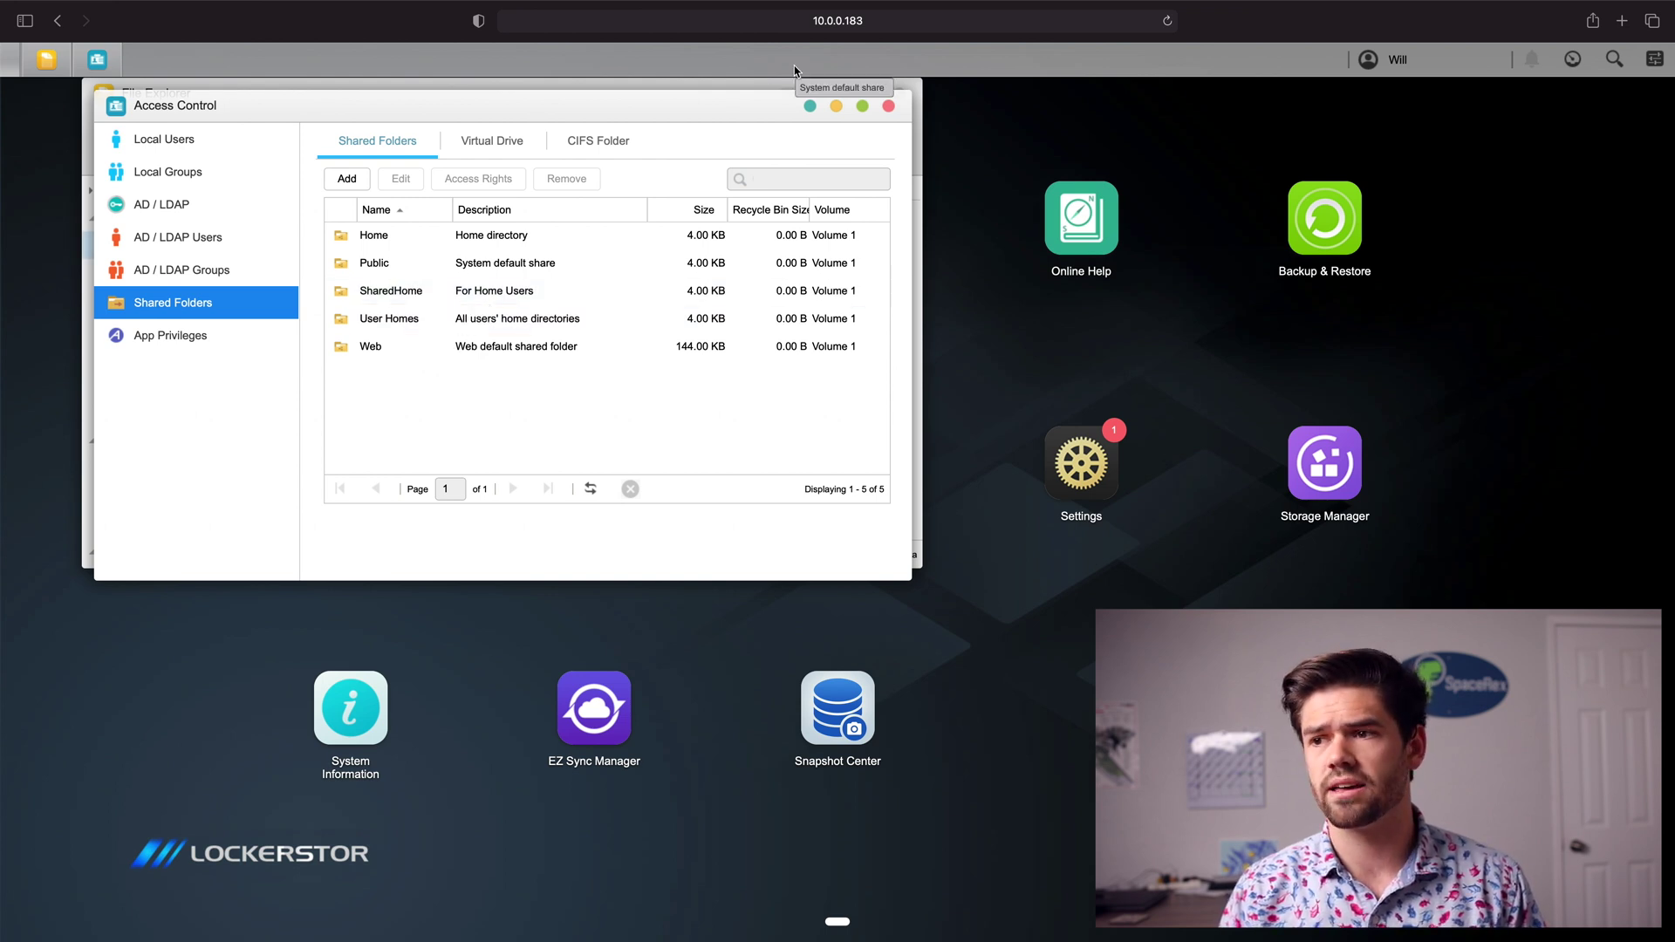
pyautogui.click(890, 108)
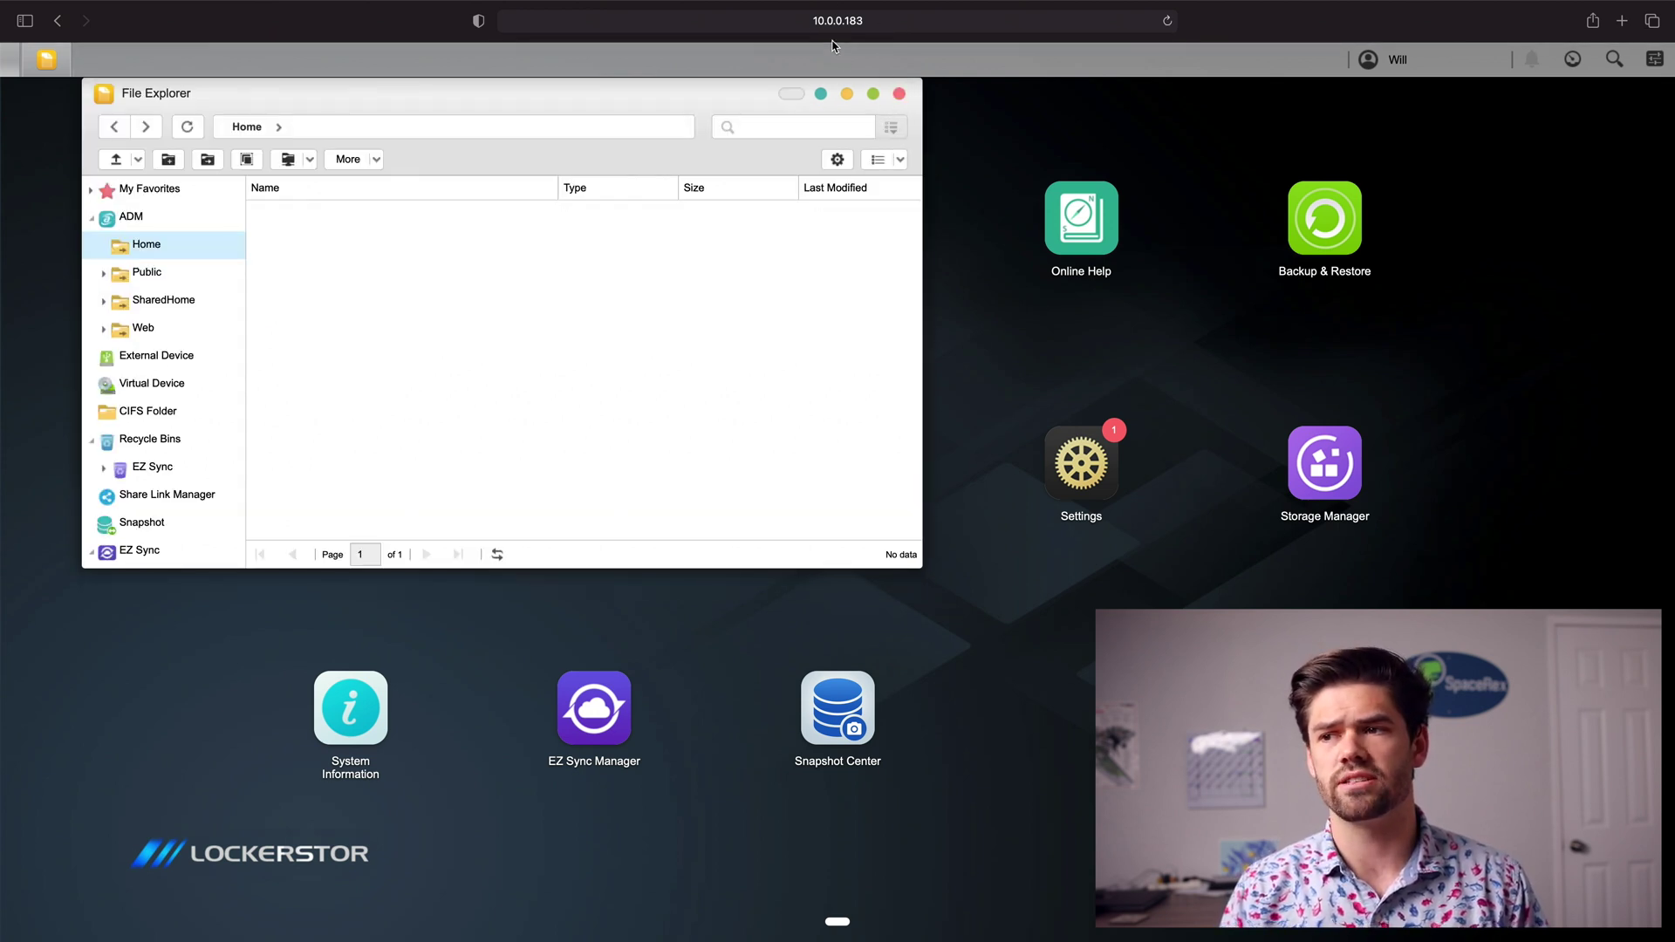
# Change the server name to 'nas' in Settings > Network, applying it and accepting the Windows service restart.
pyautogui.click(901, 96)
pyautogui.click(1089, 475)
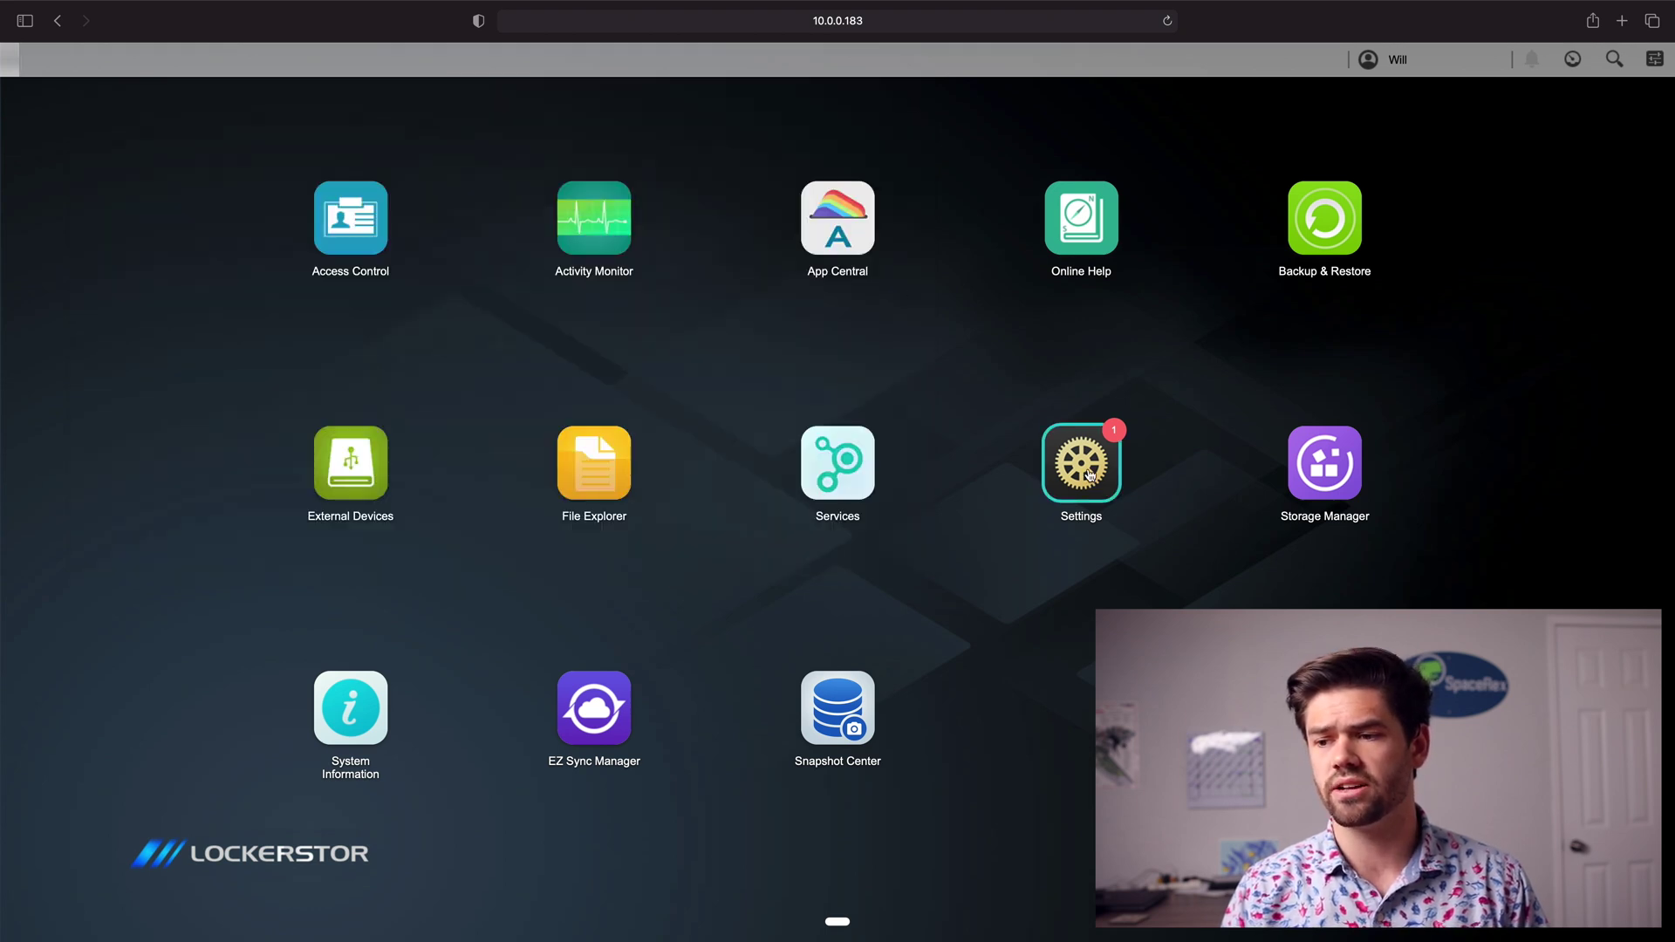
pyautogui.click(150, 166)
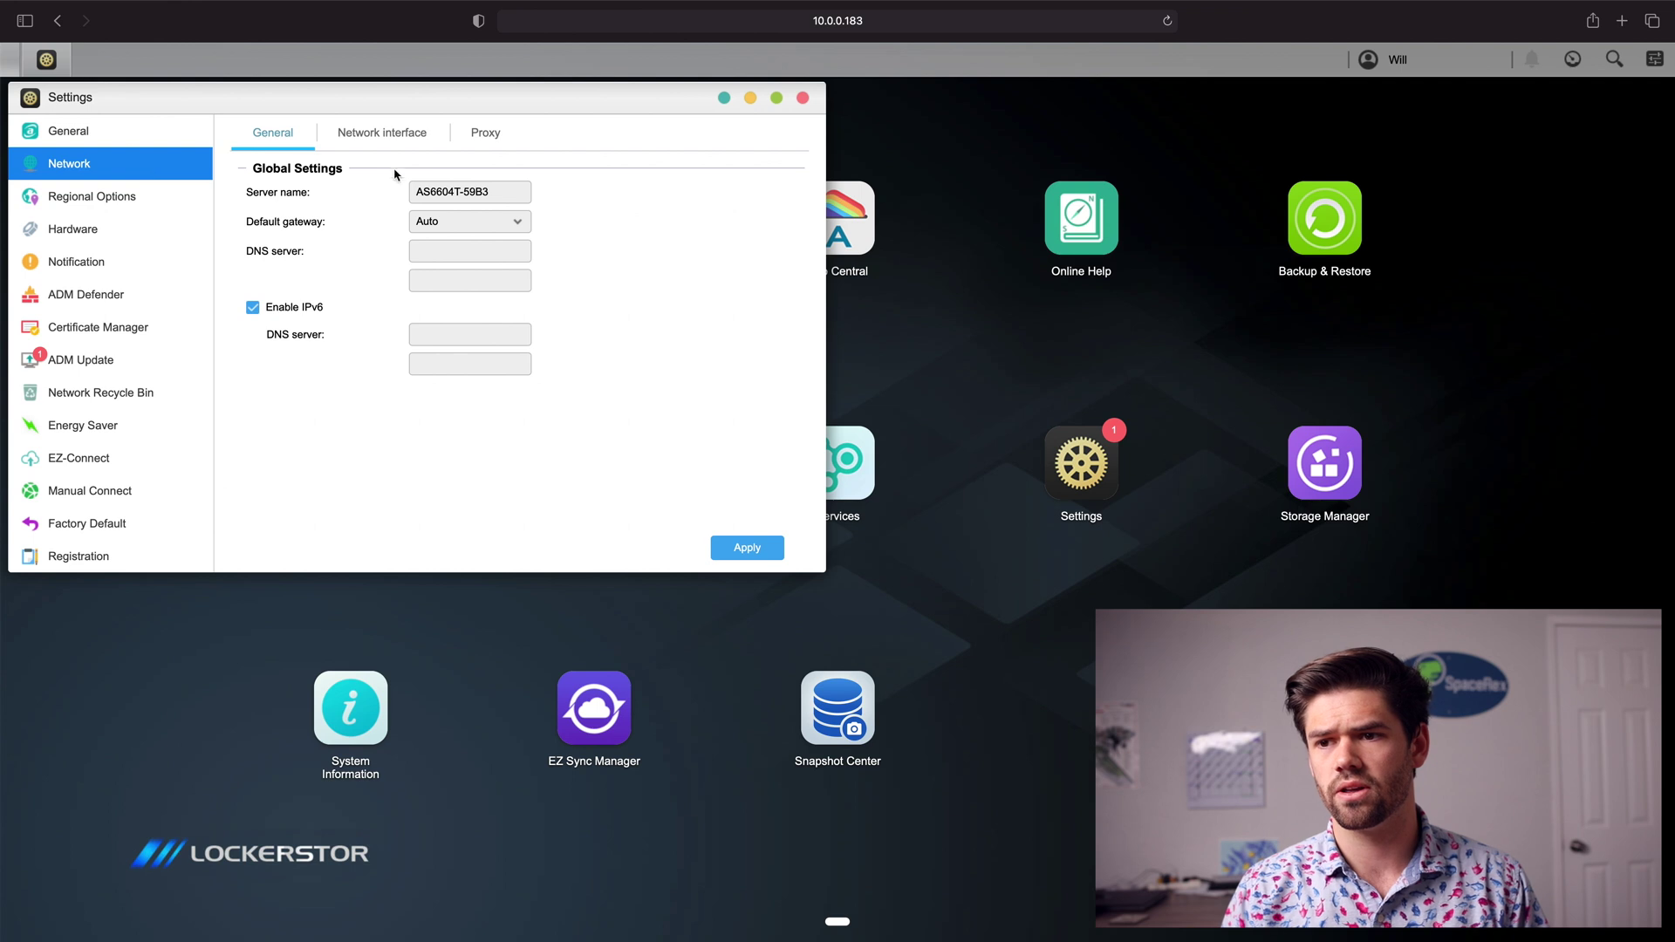
pyautogui.tripleClick(493, 190)
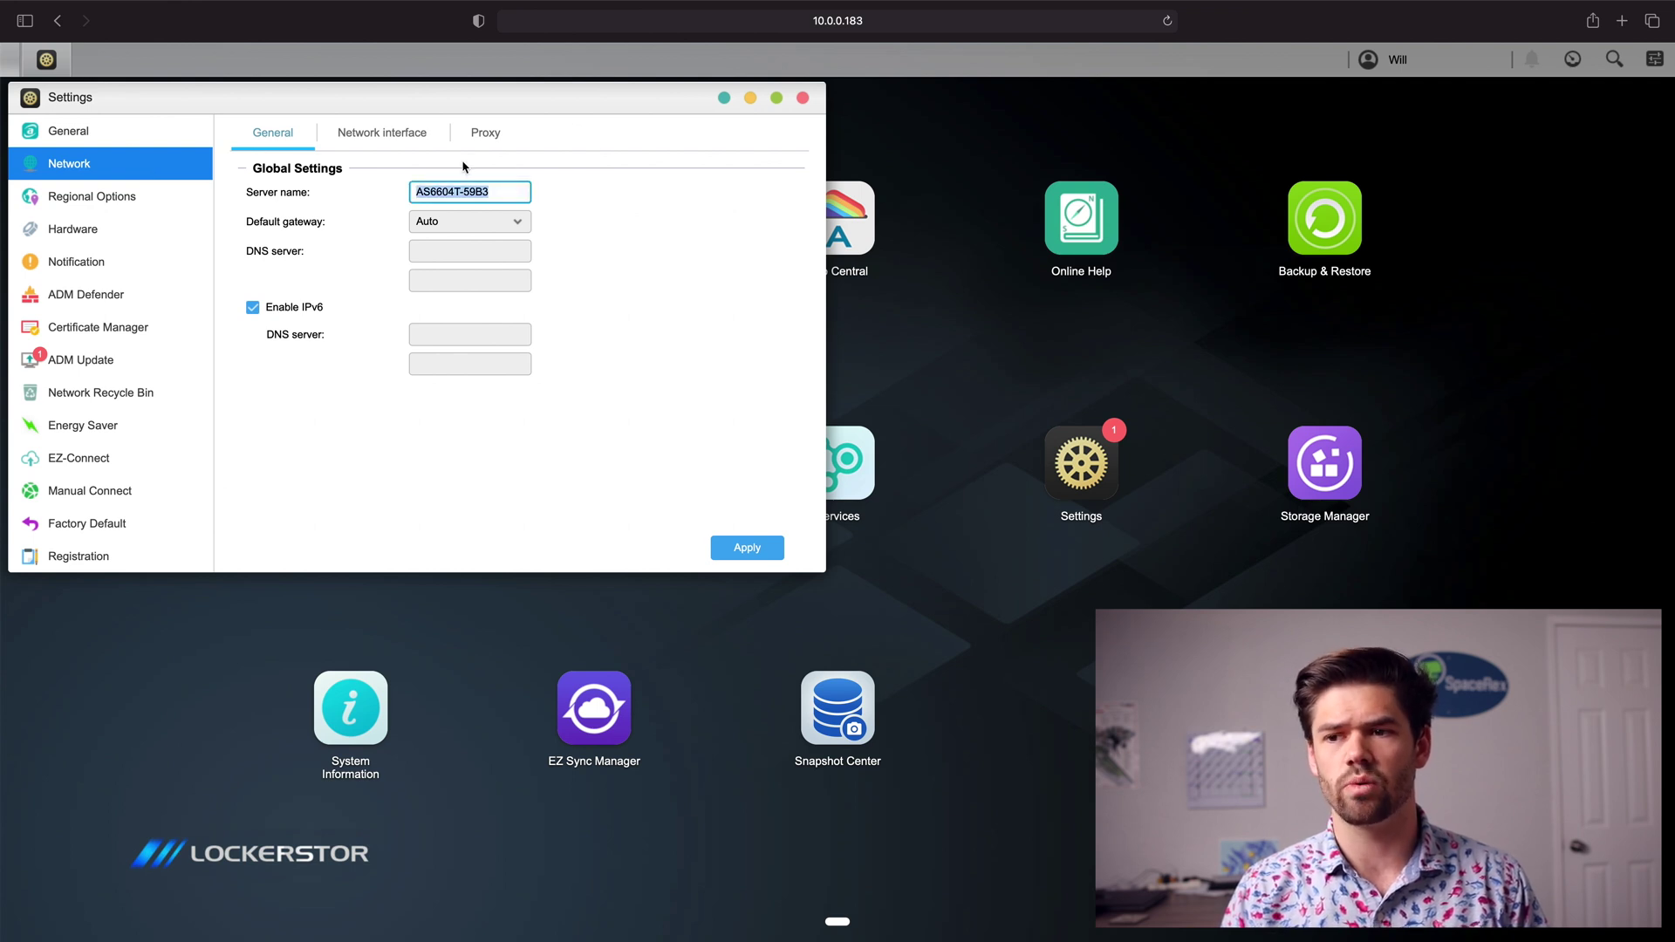
pyautogui.write('nas')
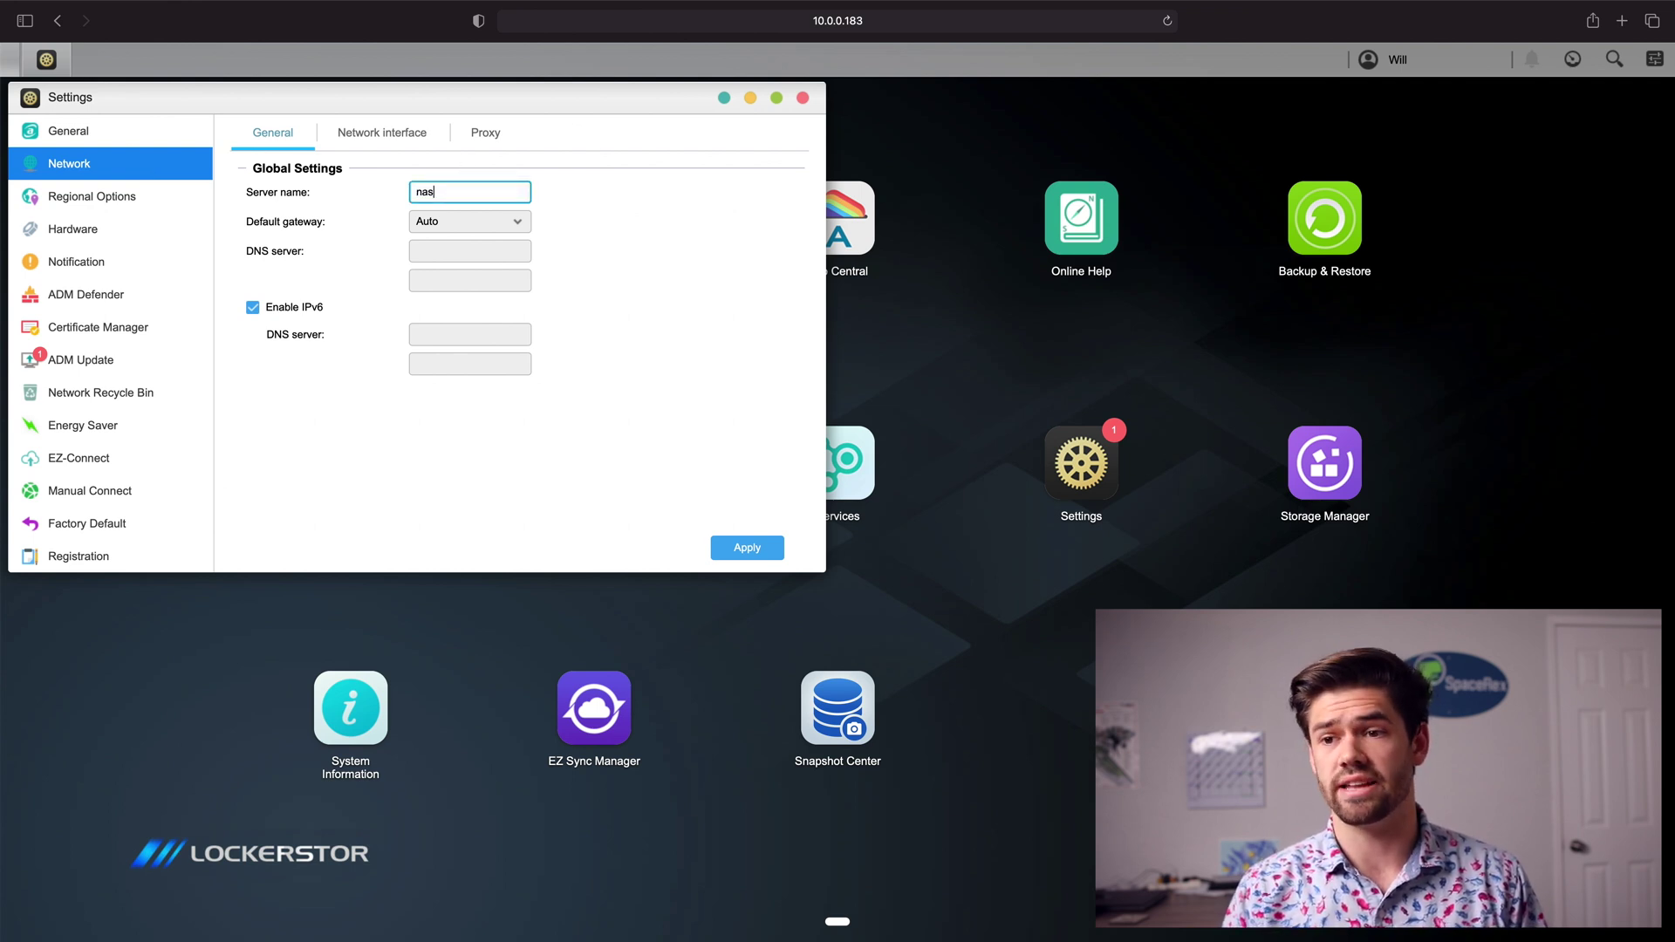
pyautogui.click(728, 547)
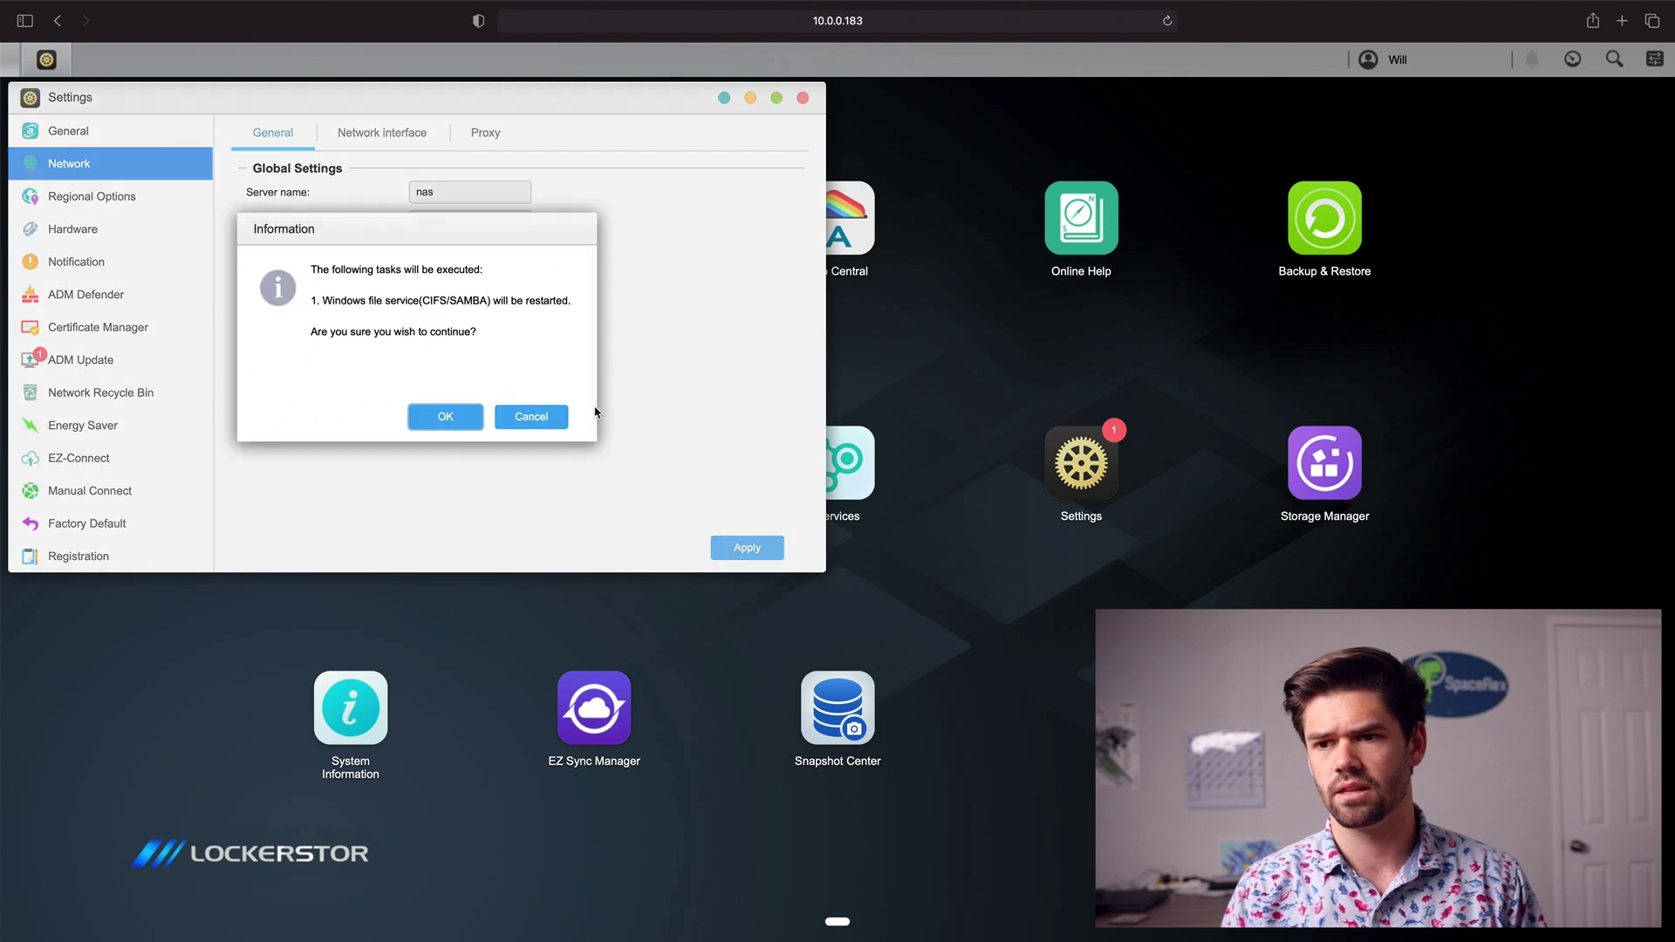
pyautogui.click(434, 420)
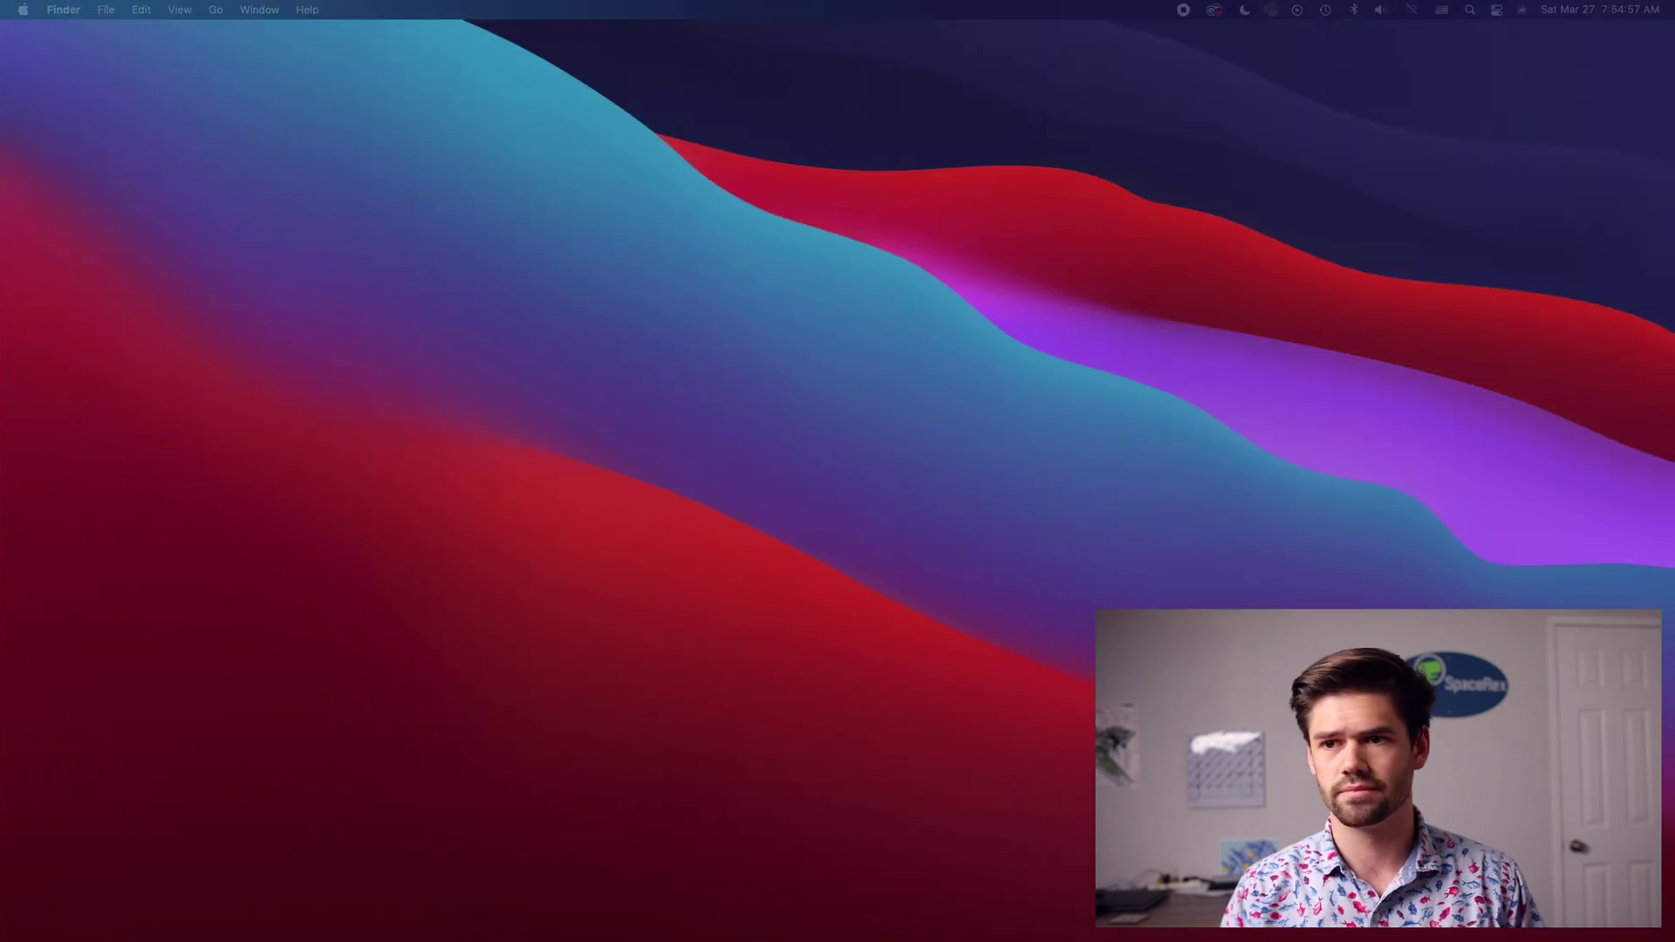
pyautogui.press('super+n')
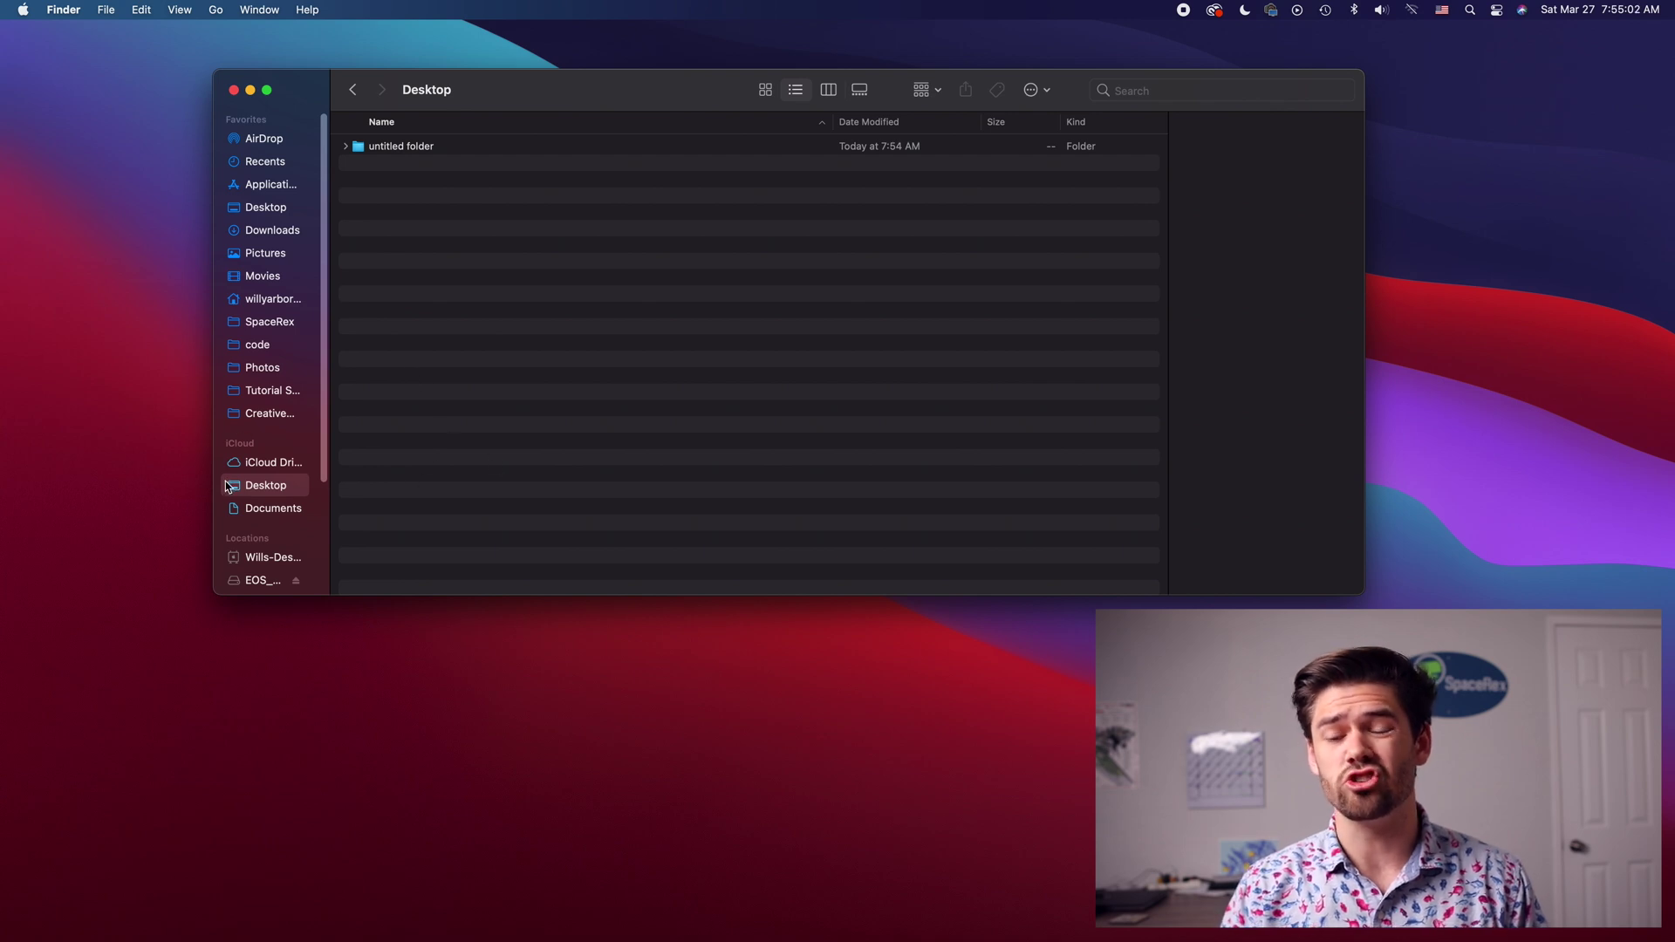
# Show the Network location in Finder and open the NAS server from the list.
pyautogui.scroll(-5, 244, 473)
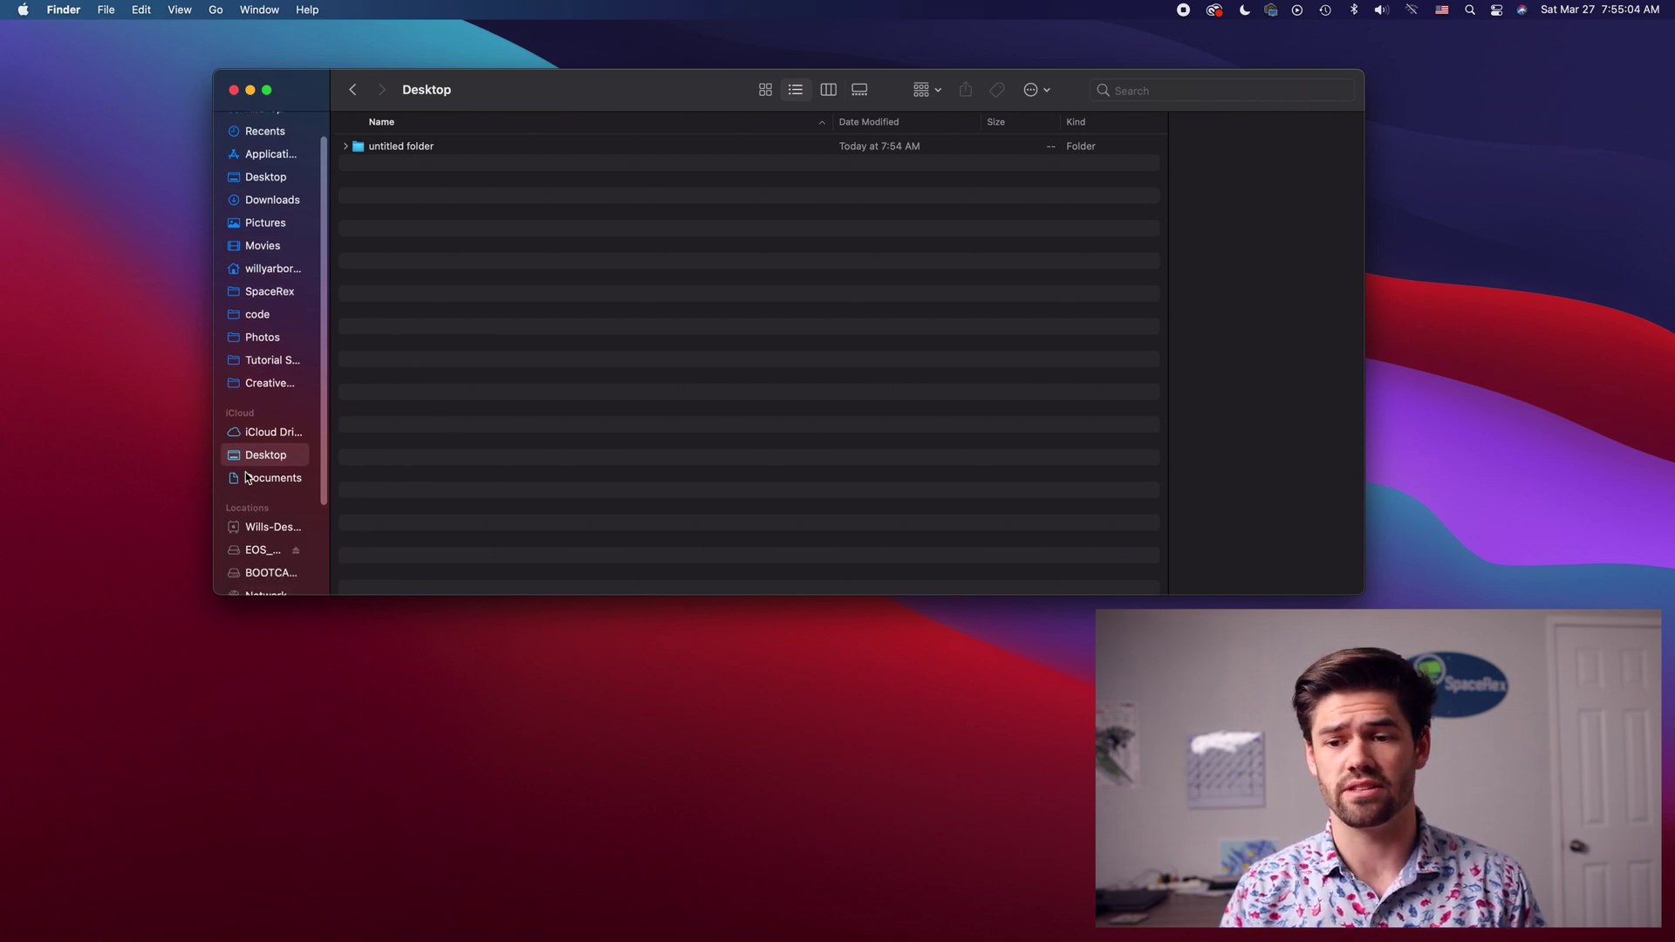
pyautogui.click(272, 544)
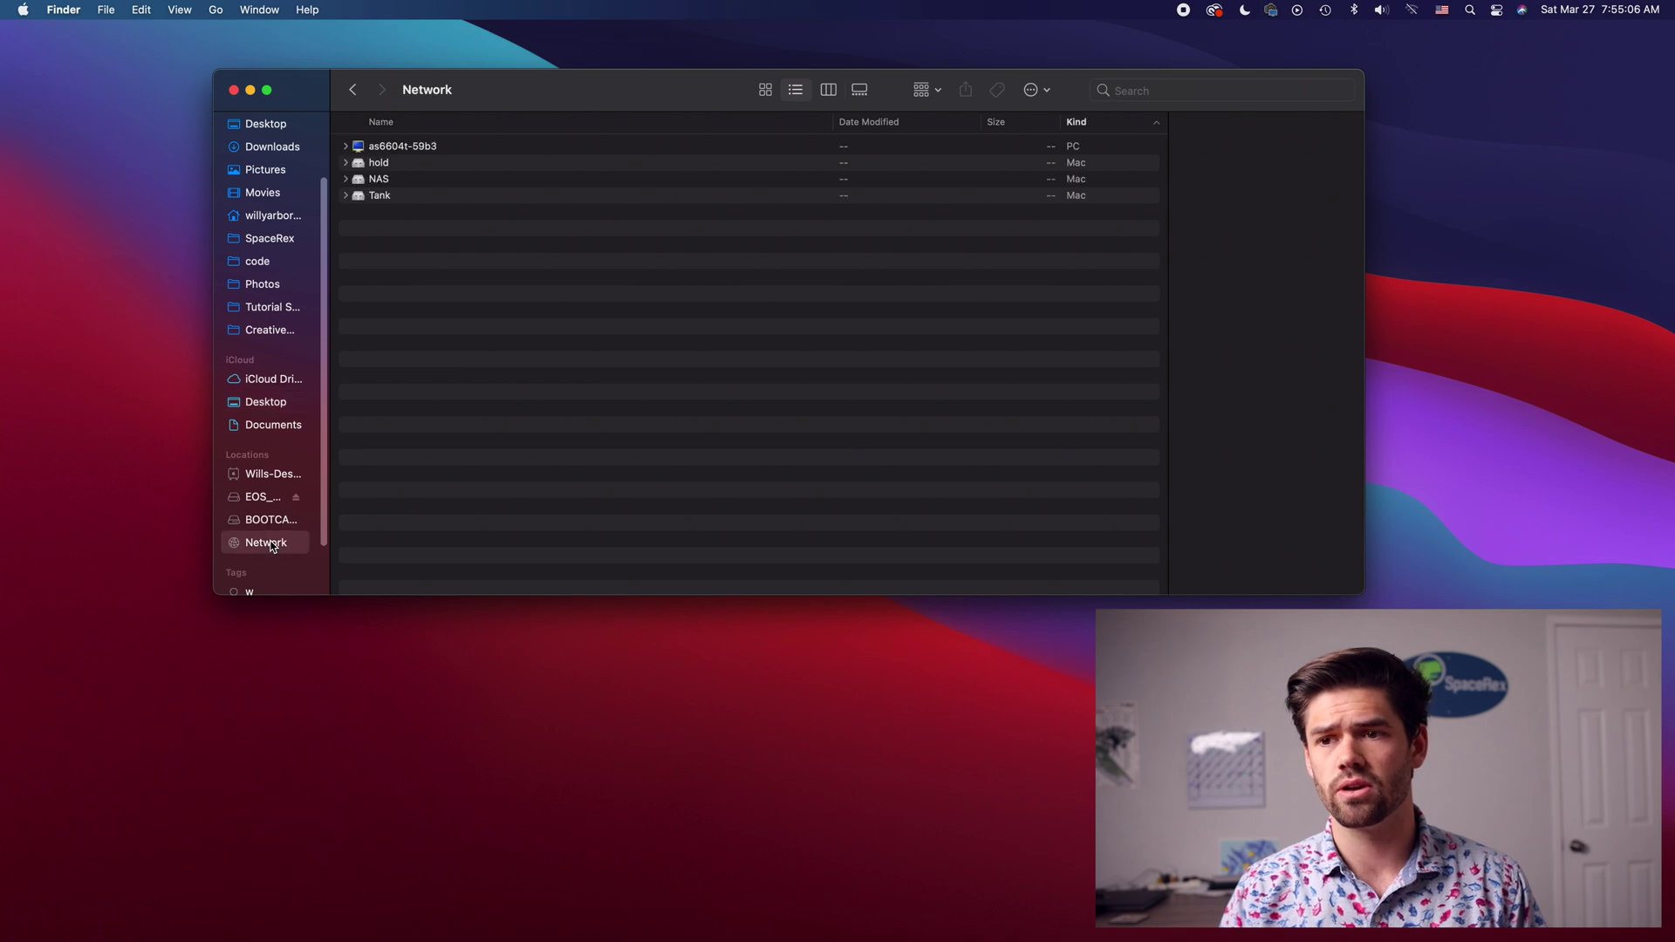
pyautogui.doubleClick(378, 181)
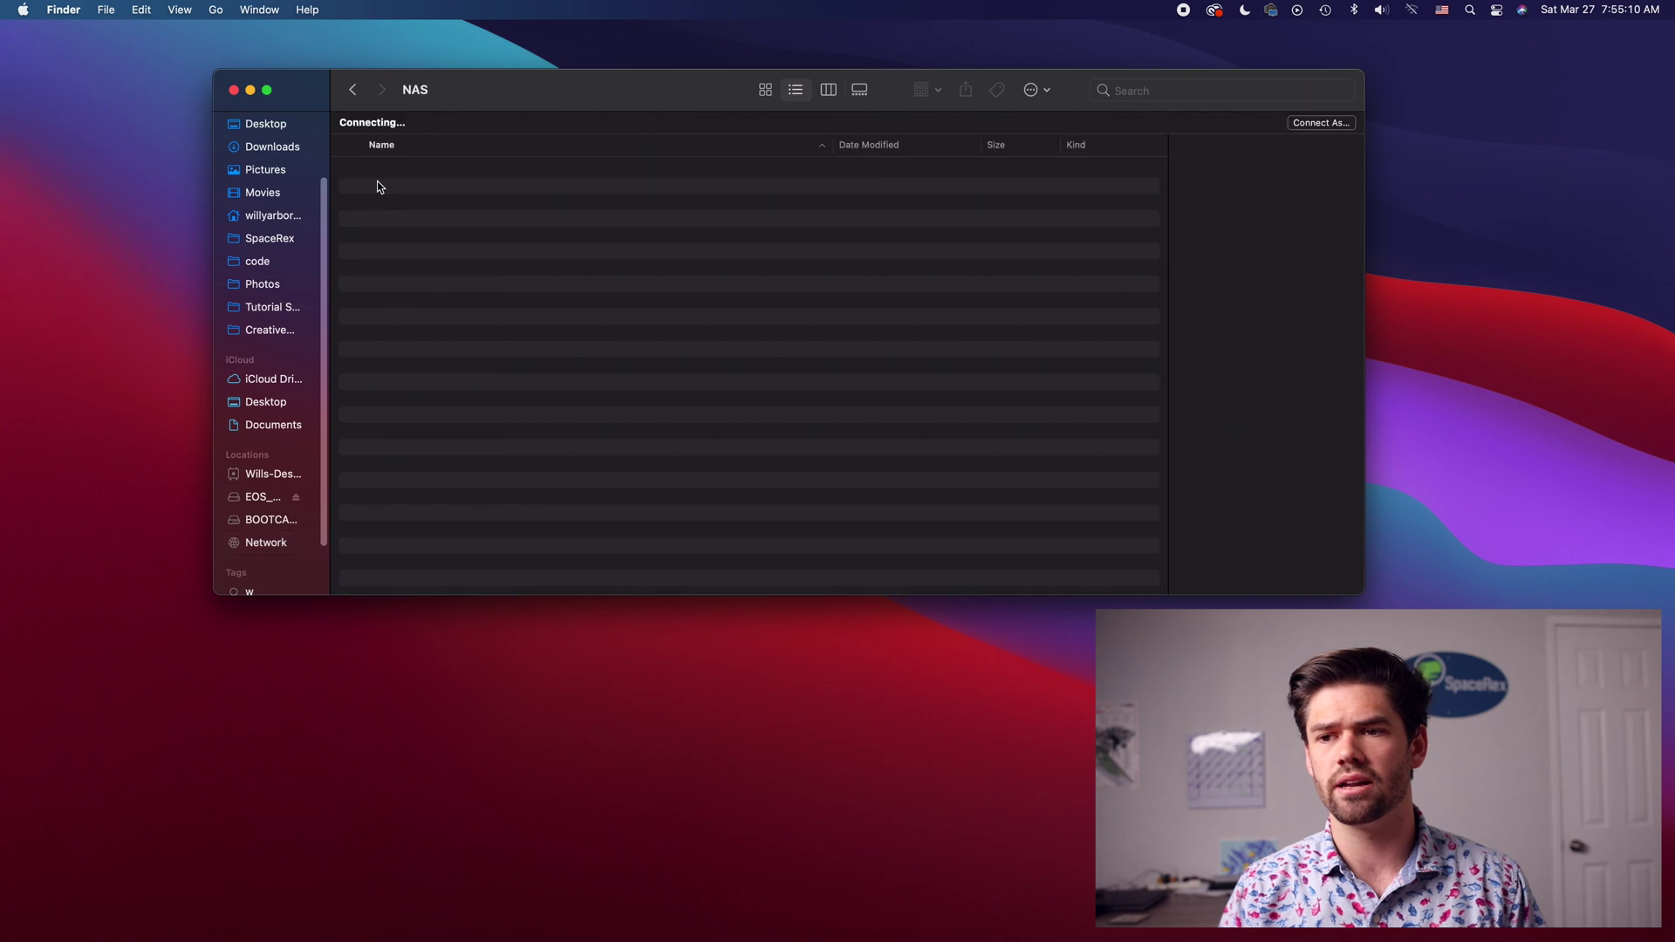
# Connect to the NAS as a registered user with the account name and password, saved in the keychain.
pyautogui.click(1320, 124)
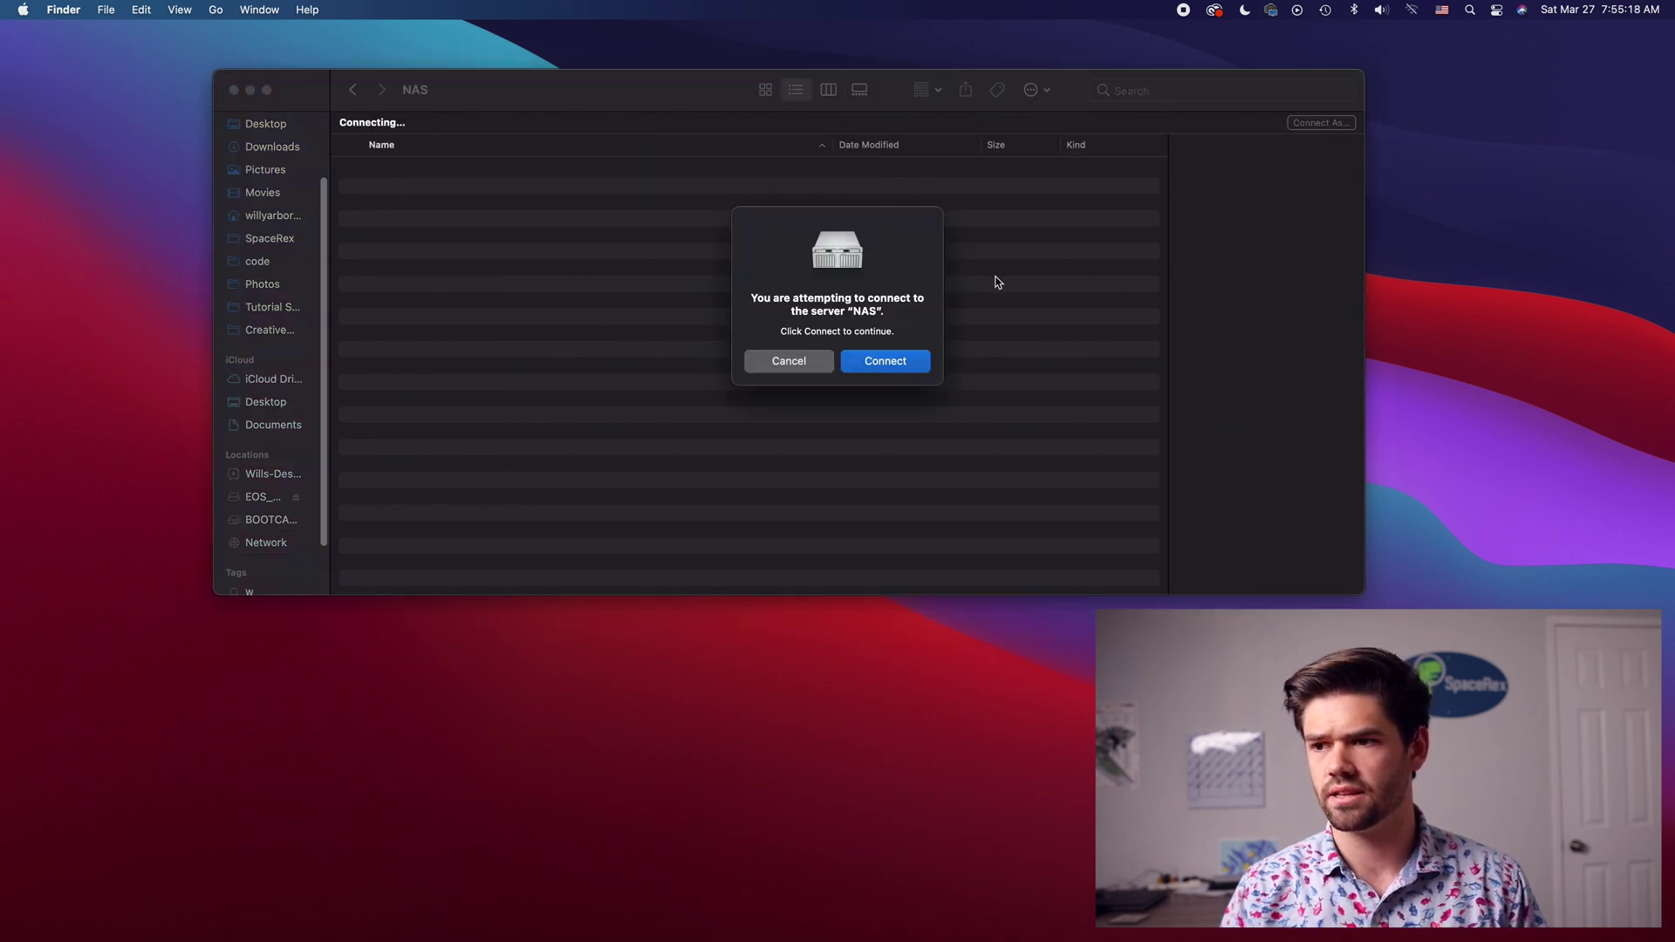
pyautogui.click(892, 362)
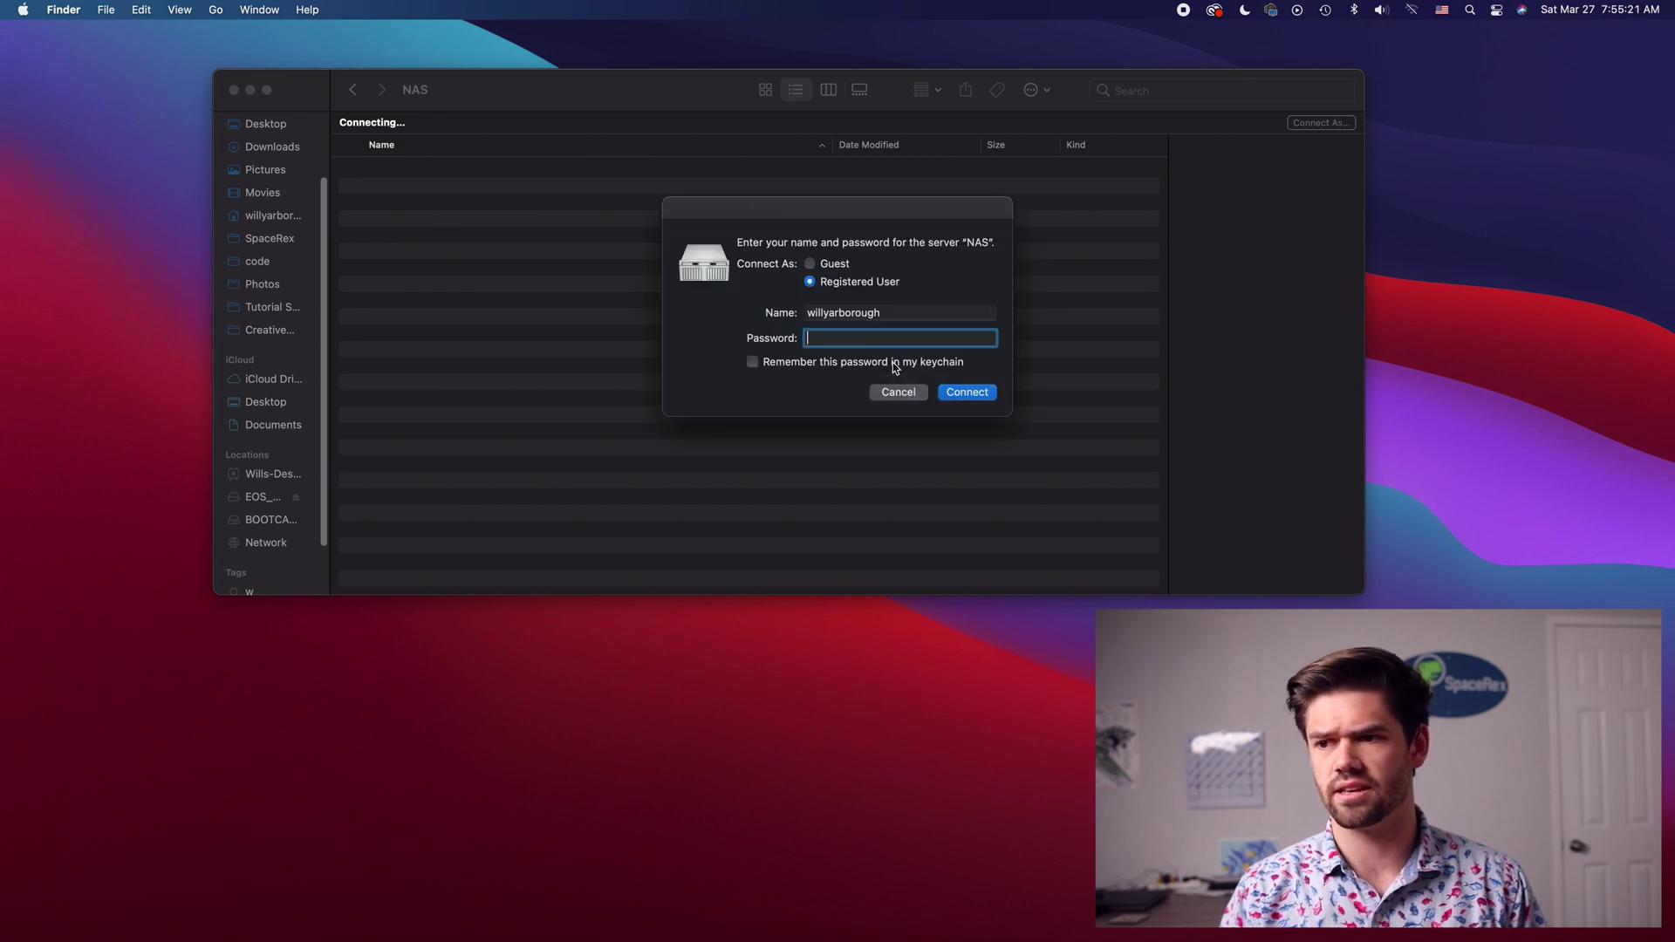
pyautogui.doubleClick(889, 316)
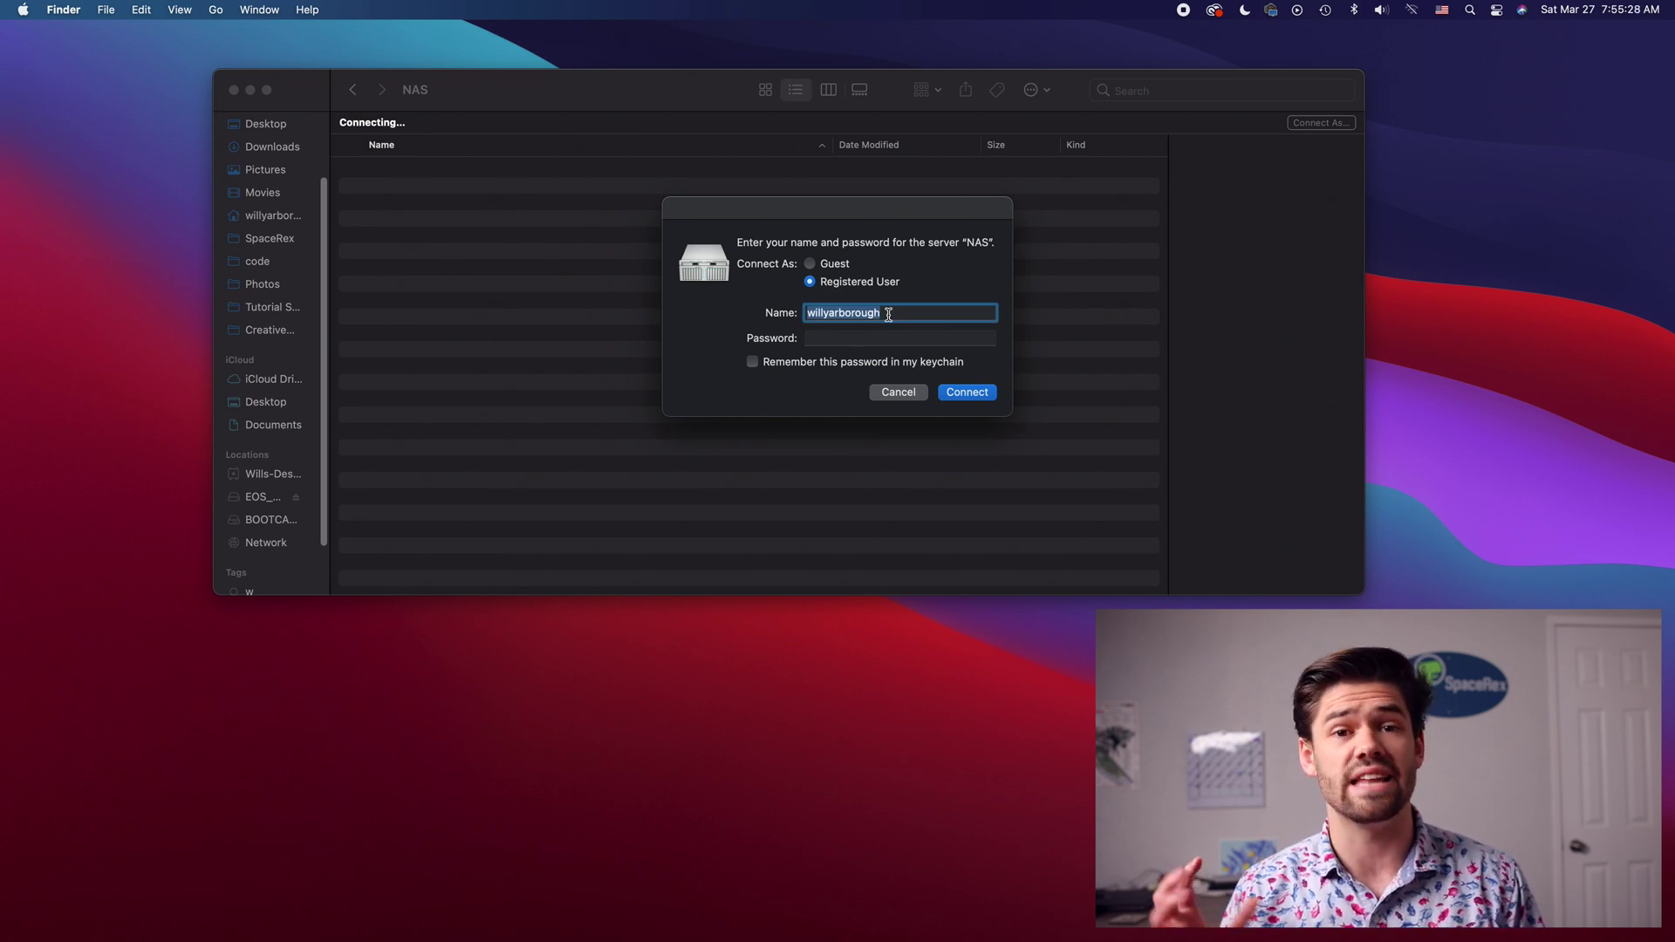
pyautogui.write('will')
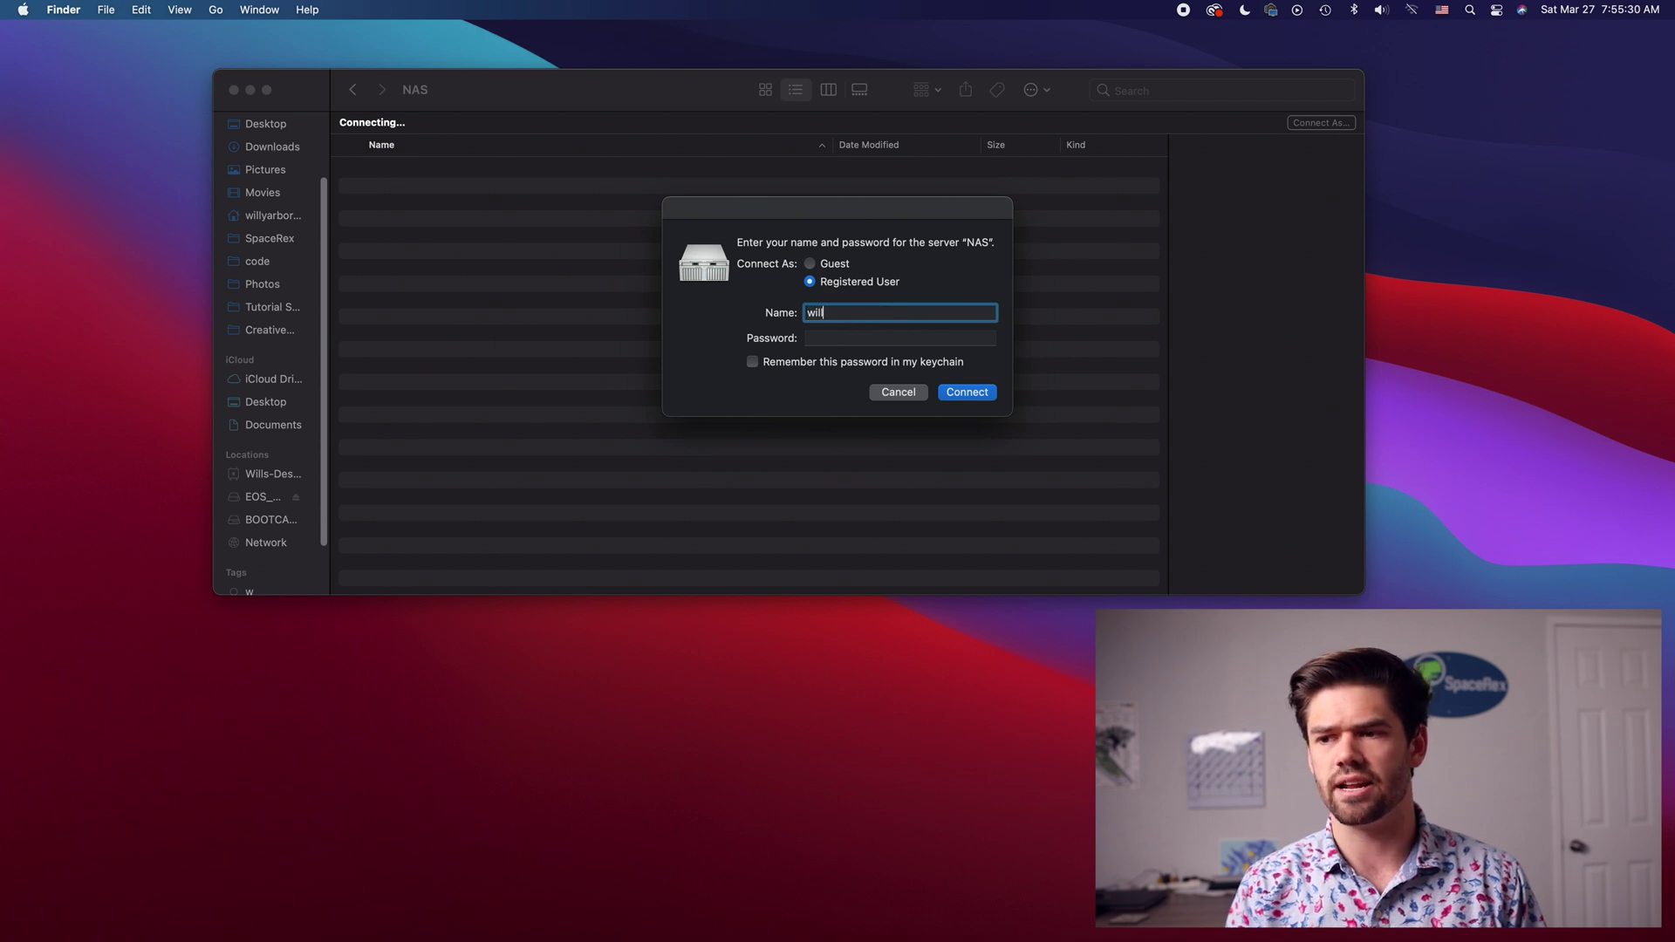
pyautogui.press('Tab')
pyautogui.write('********')
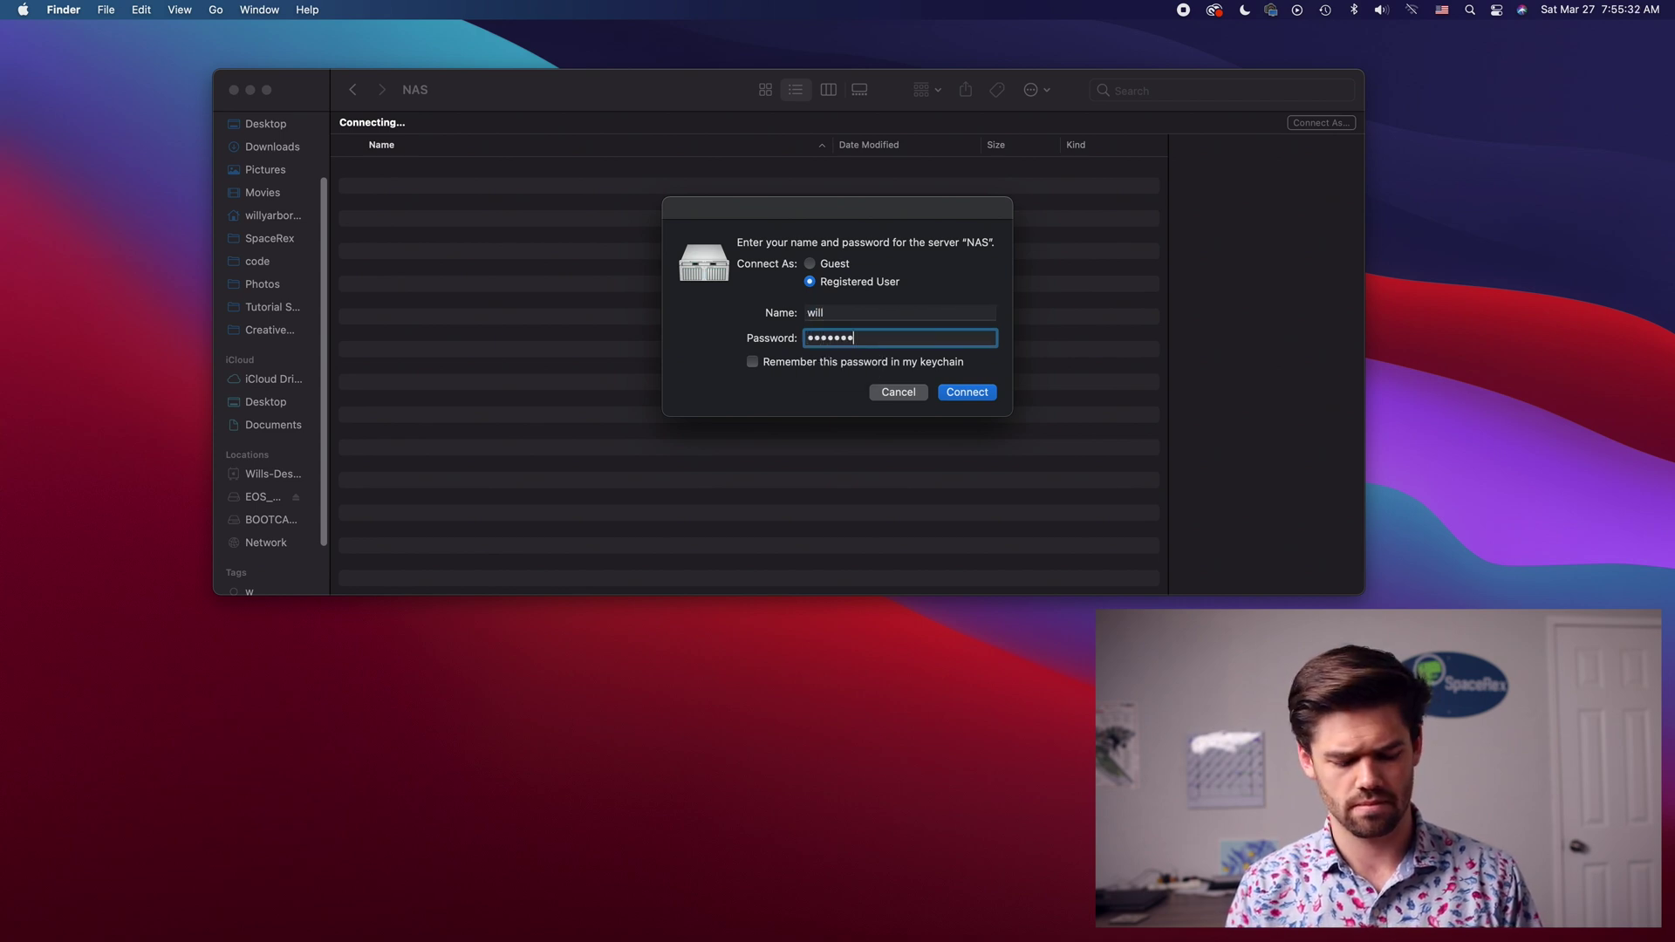
pyautogui.click(835, 361)
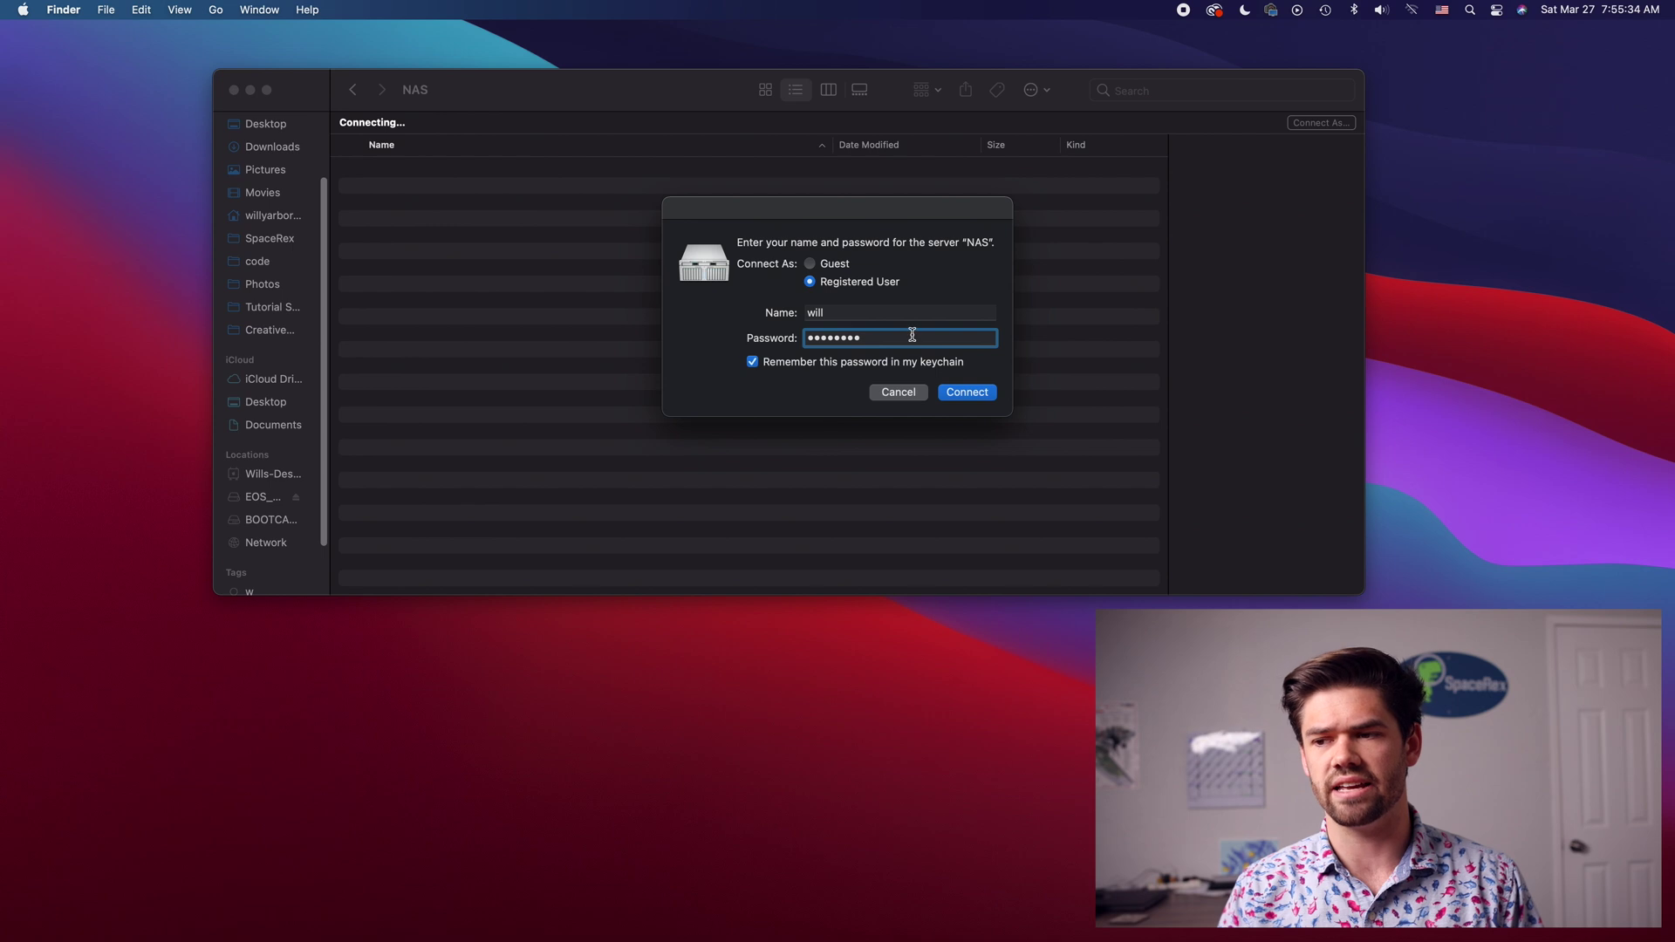
pyautogui.click(968, 397)
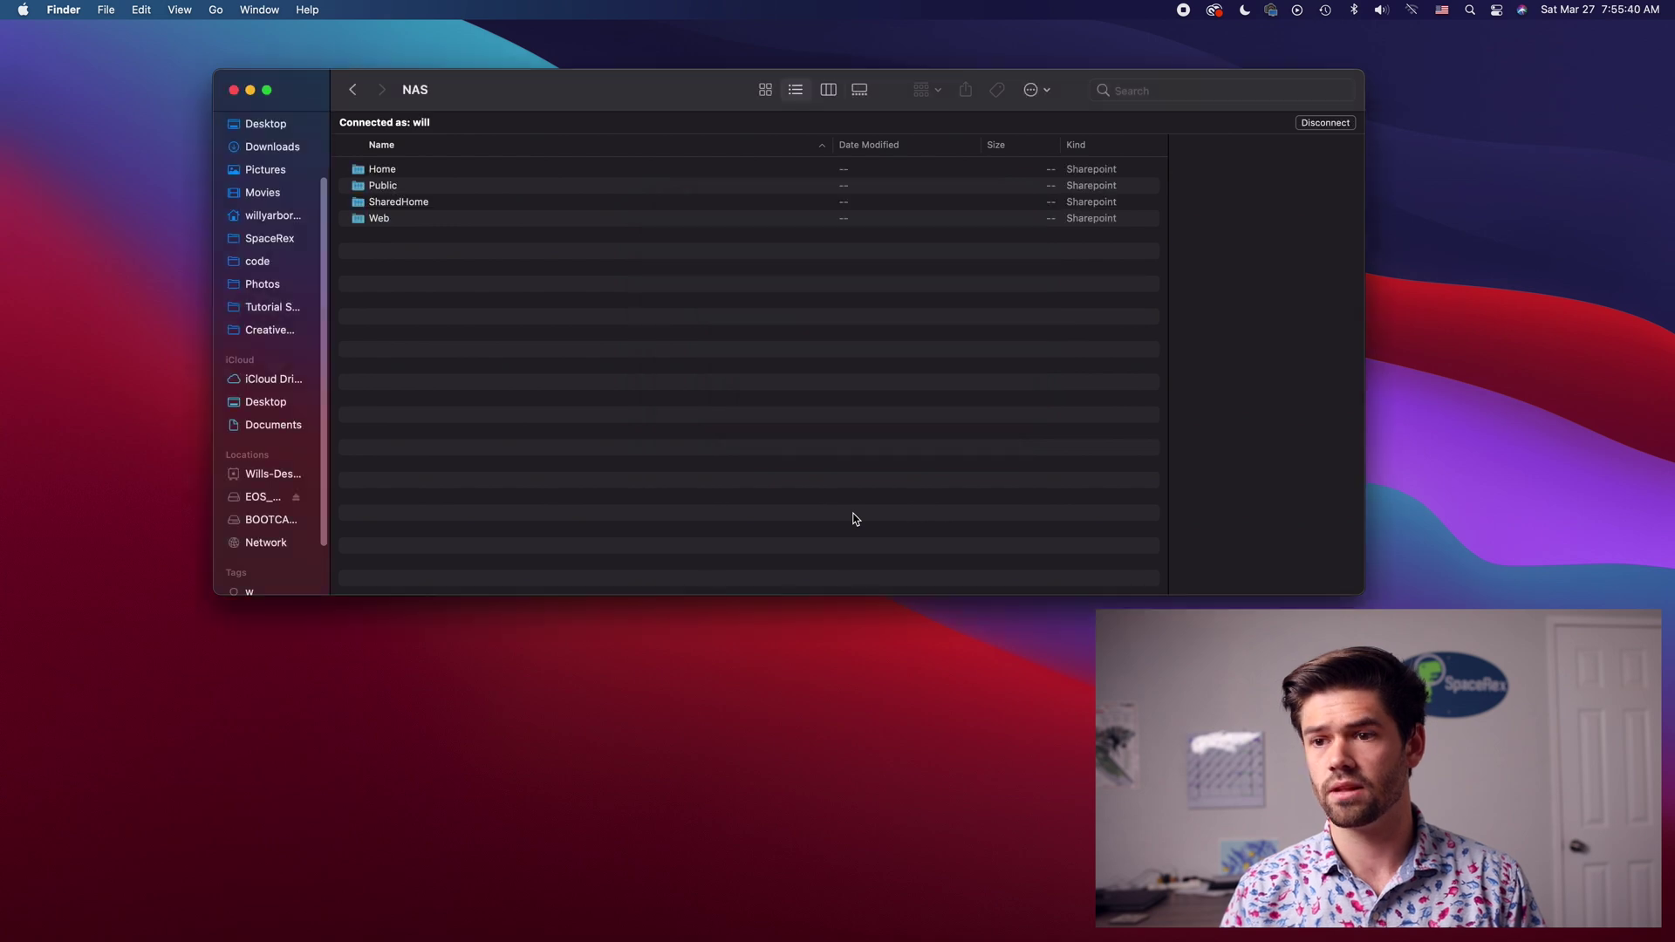
# Open SharedHome, drag the desktop's untitled folder into it, then eject the NAS share.
pyautogui.doubleClick(420, 204)
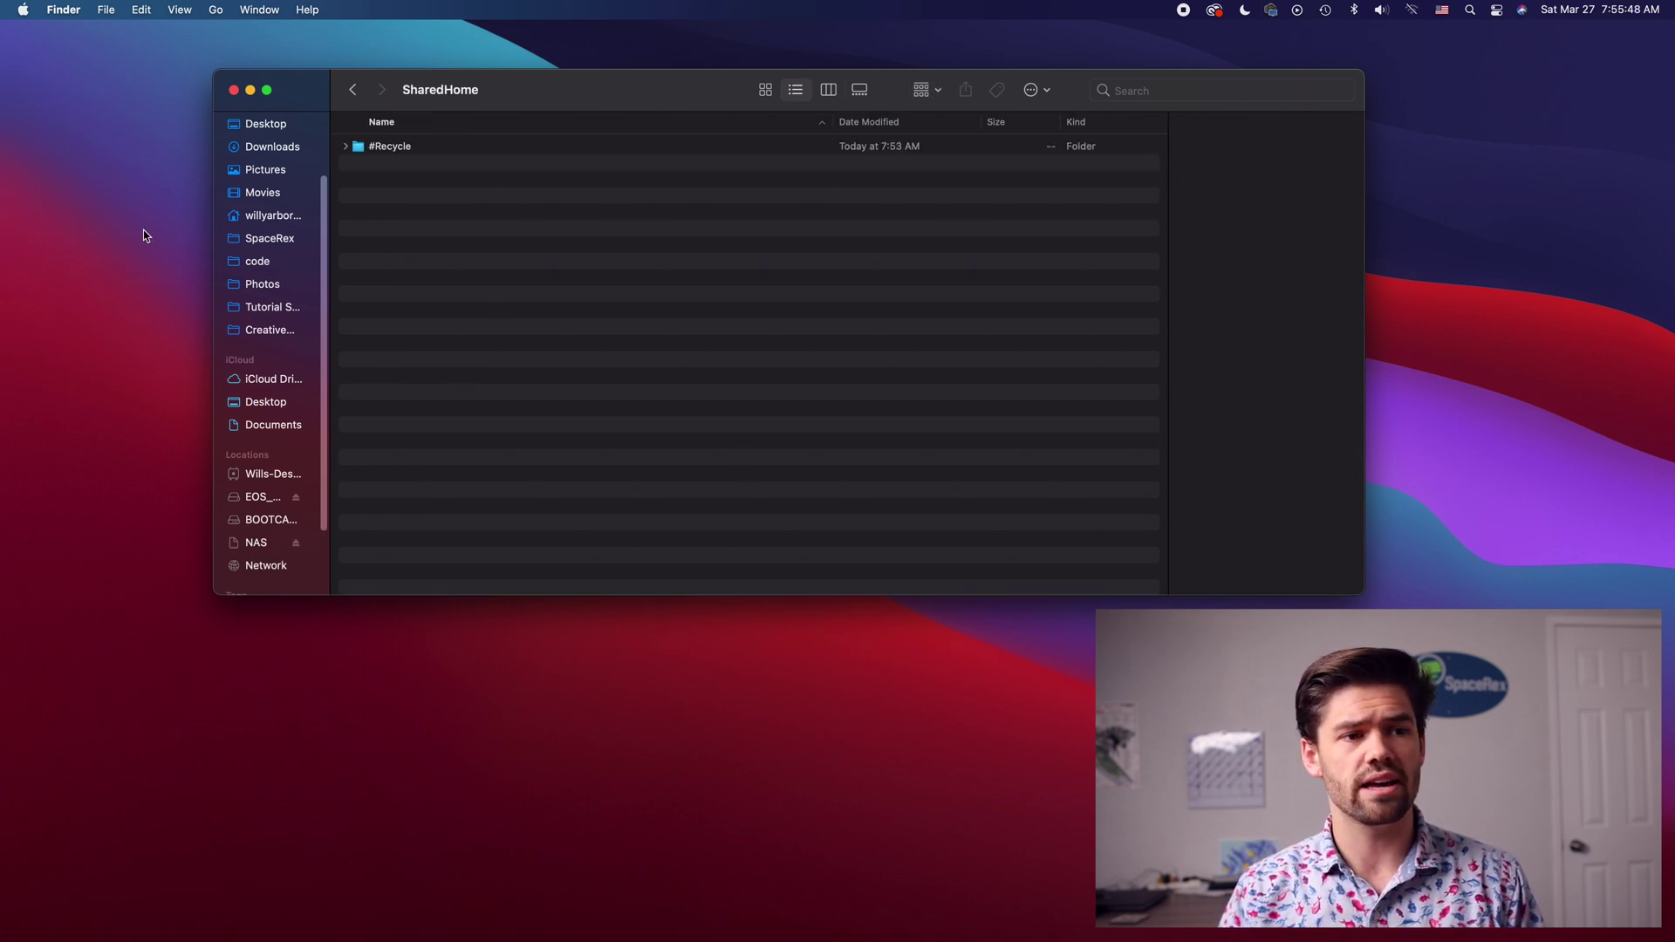
pyautogui.moveTo(0, 519); pyautogui.dragTo(658, 567)
pyautogui.click(785, 789)
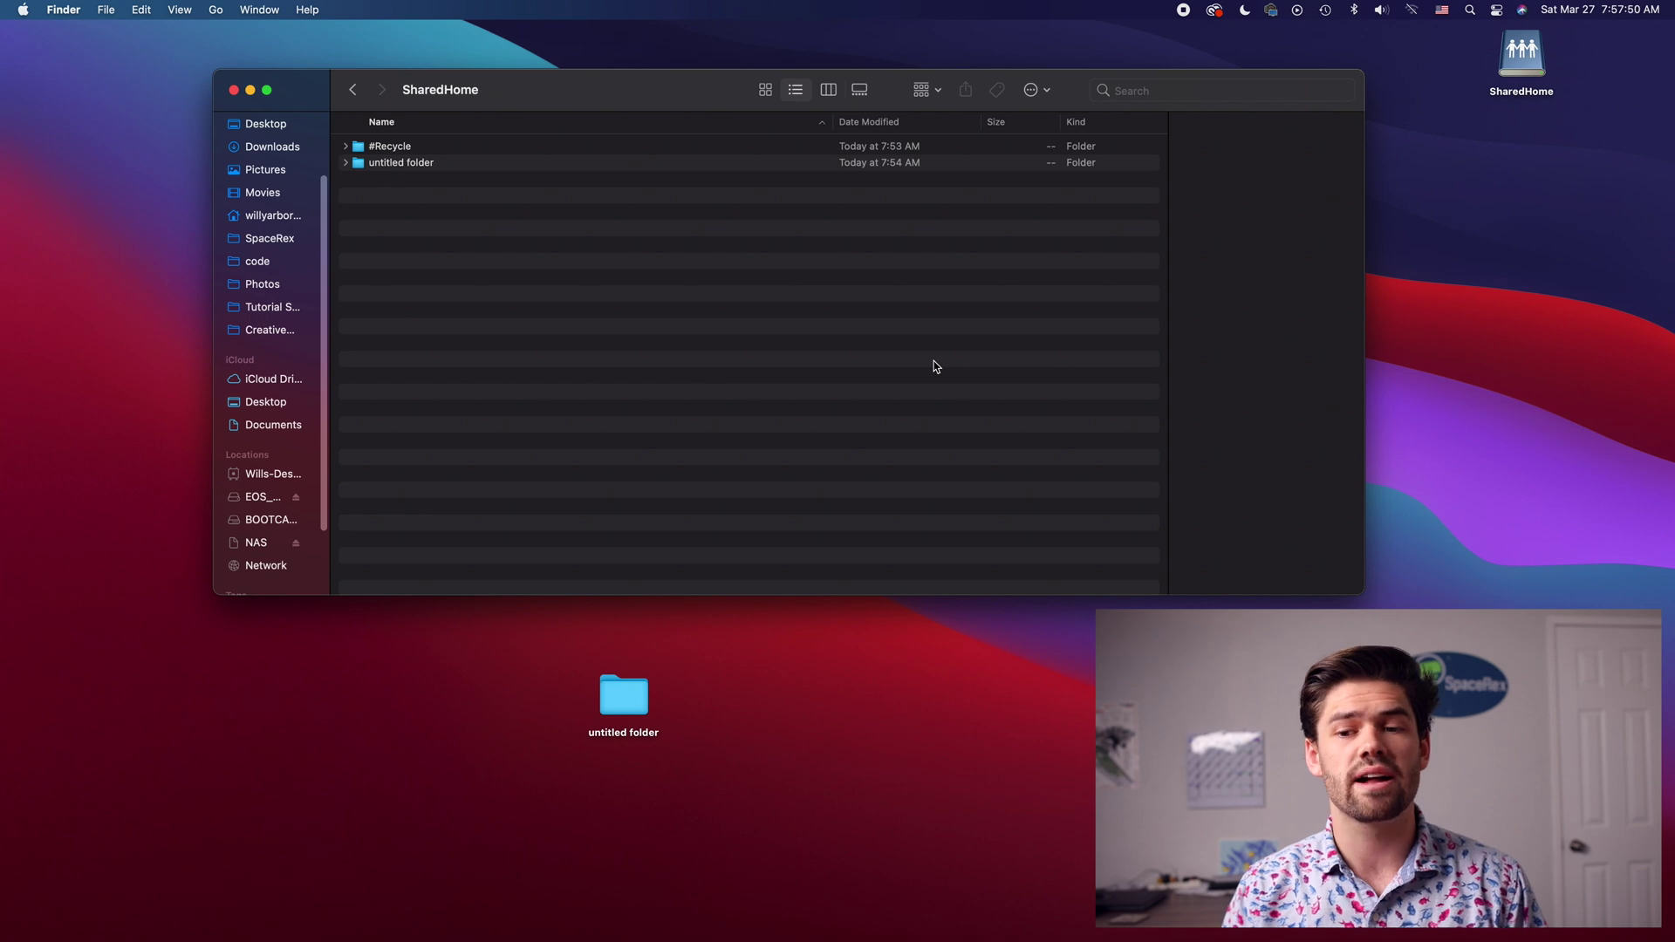
pyautogui.click(296, 548)
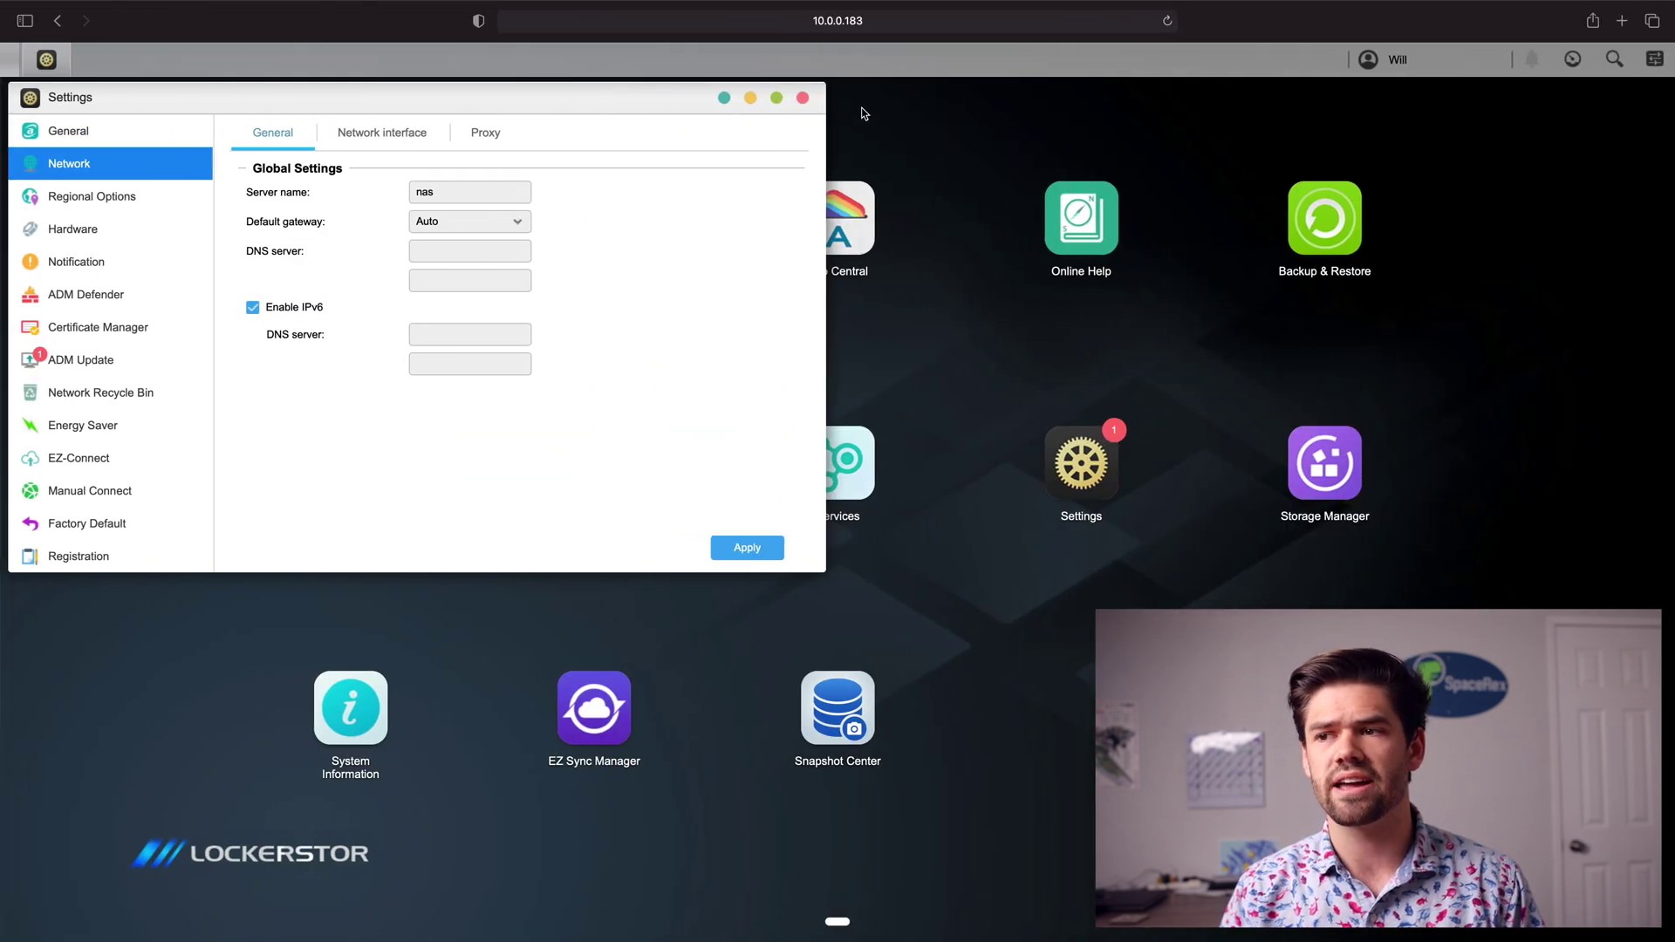
# Check in File Explorer that the untitled folder sits in SharedHome beside #Recycle.
pyautogui.click(804, 99)
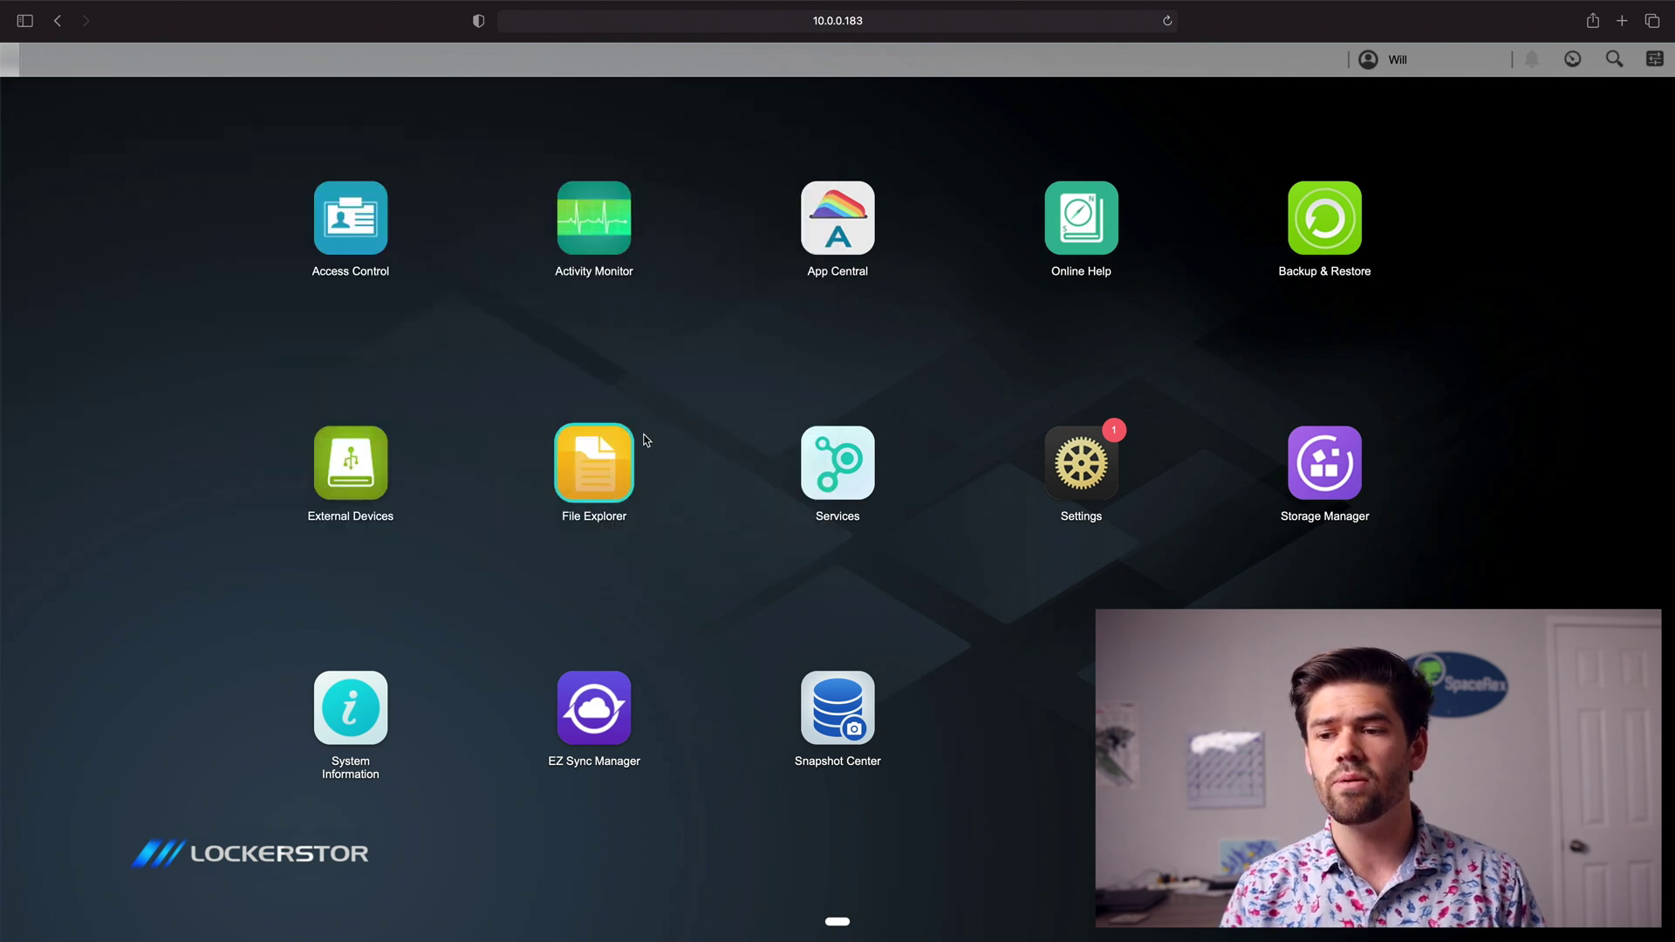
pyautogui.click(578, 474)
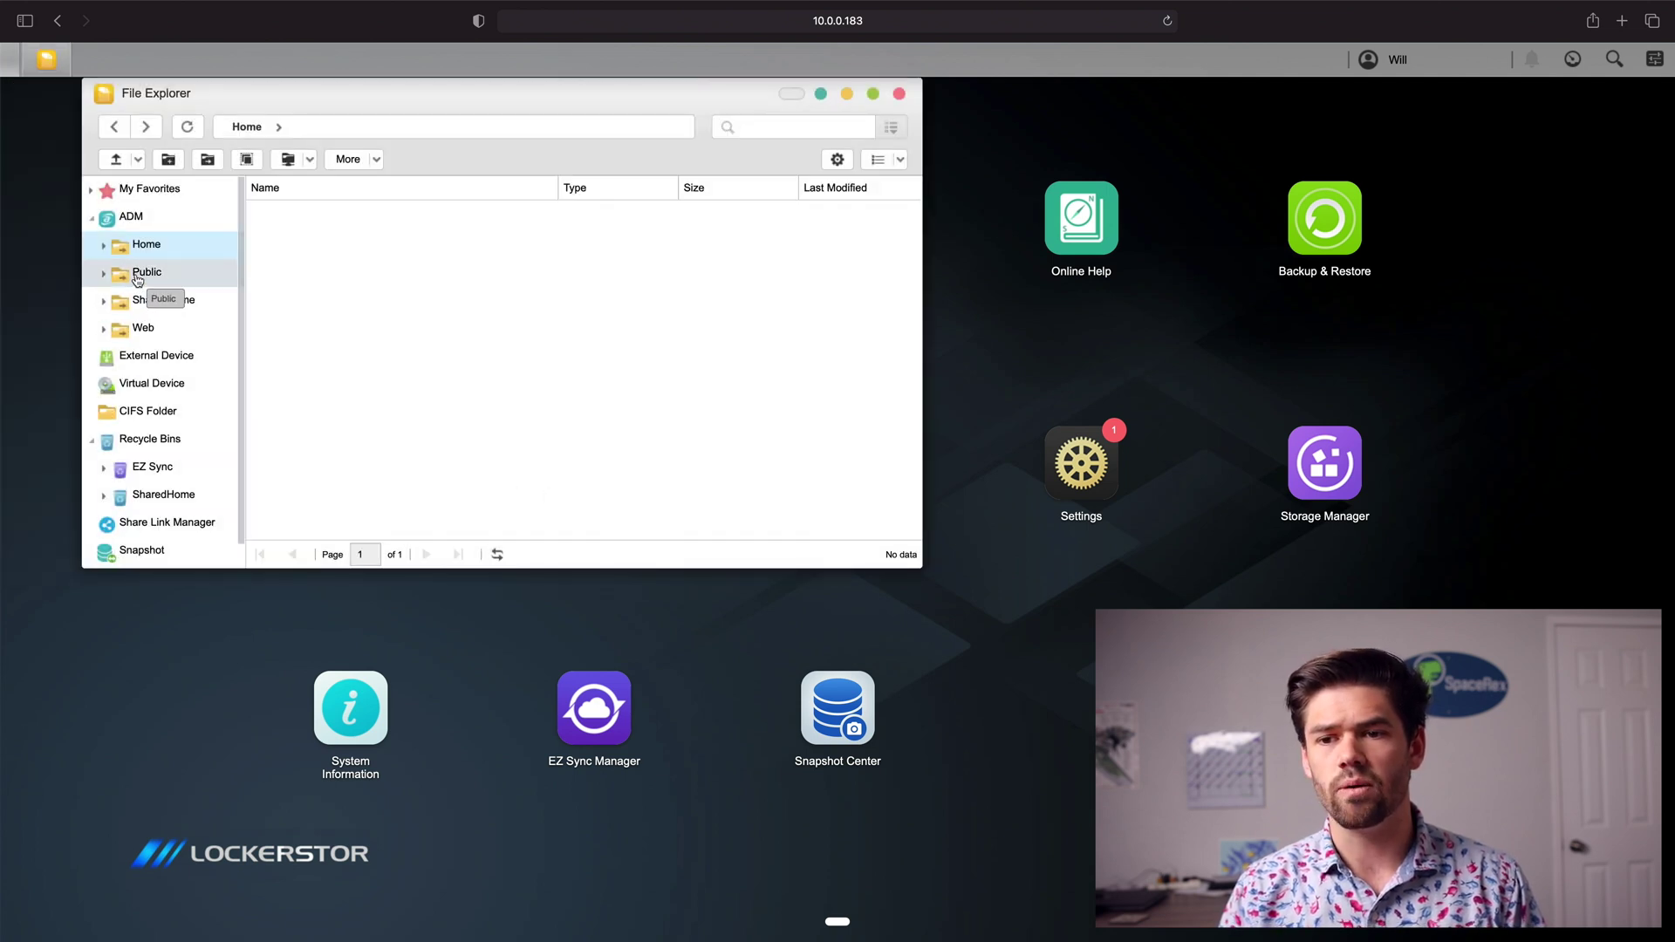
pyautogui.click(171, 302)
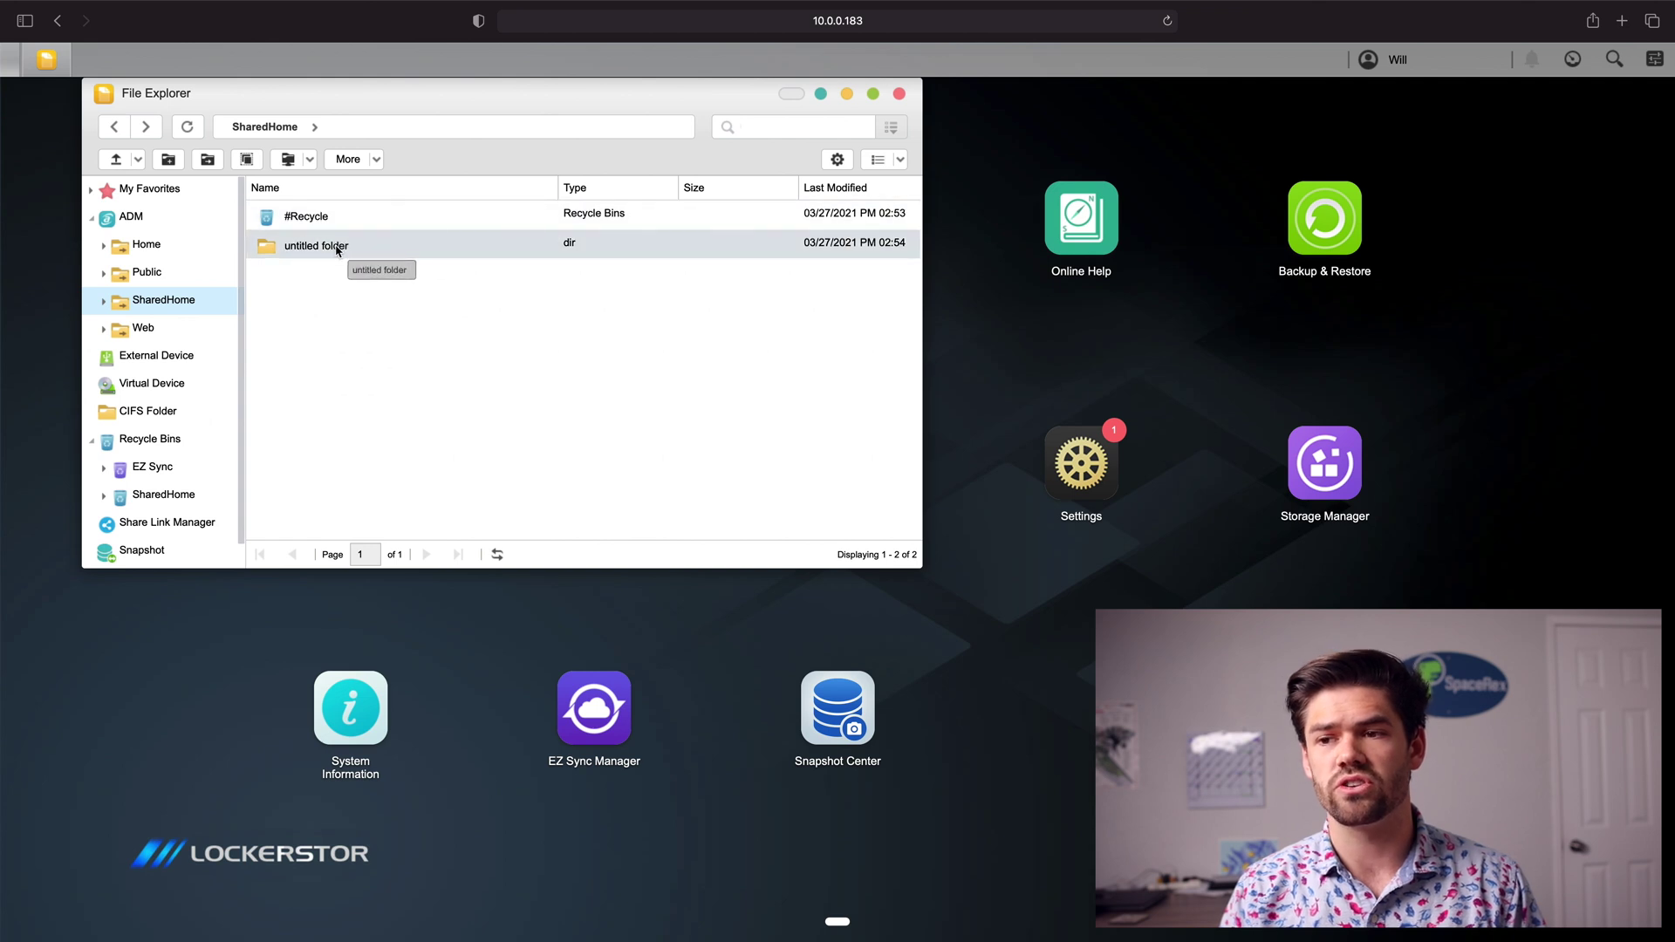